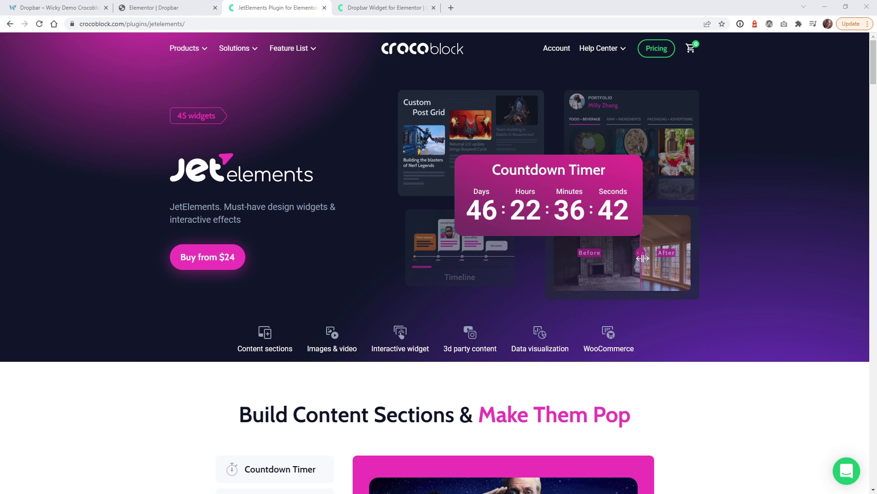
- Switch to the Crocoblock Dropbar Widget page and preview the dropbar position examples
key(ctrl+Tab)
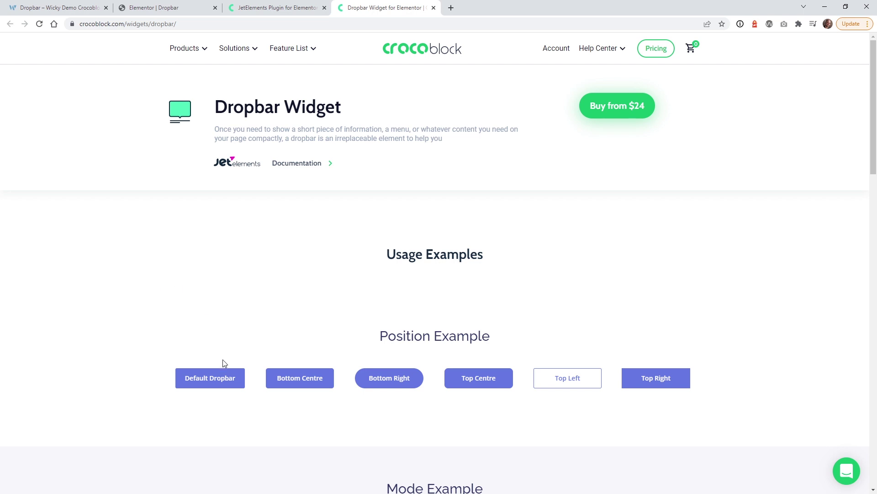
mouse_move(281, 383)
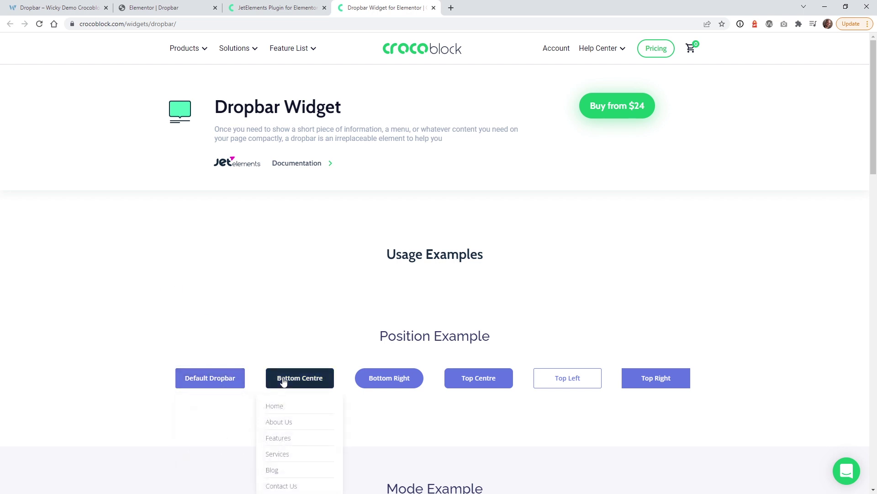
mouse_move(456, 380)
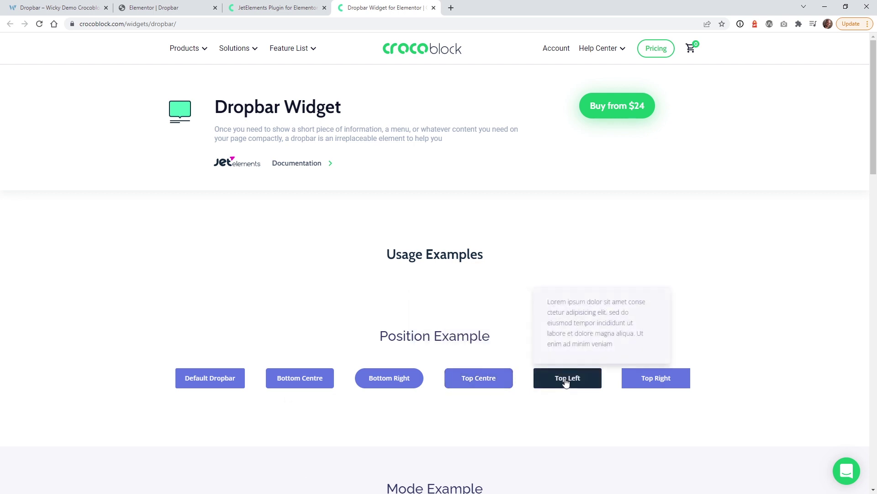
mouse_move(668, 383)
- Preview the click-triggered and hover-triggered dropbars in the Mode Example section and dismiss them
scroll(736, 380, down, 5)
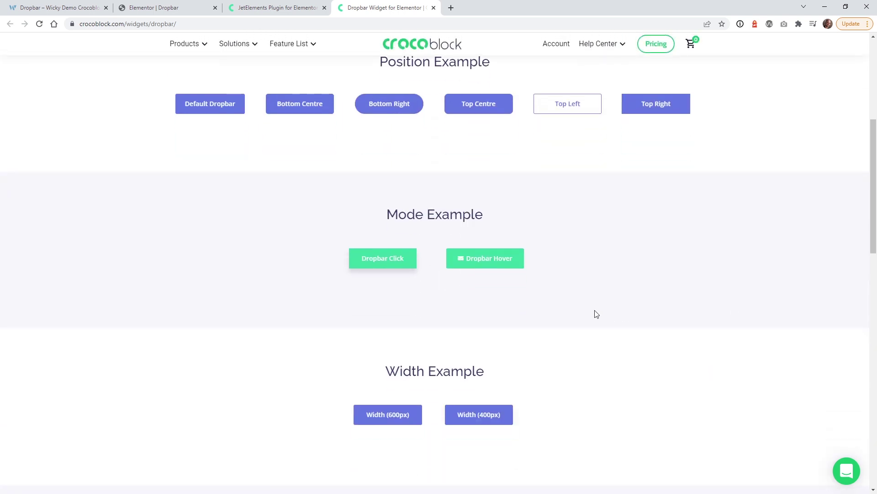
click(397, 262)
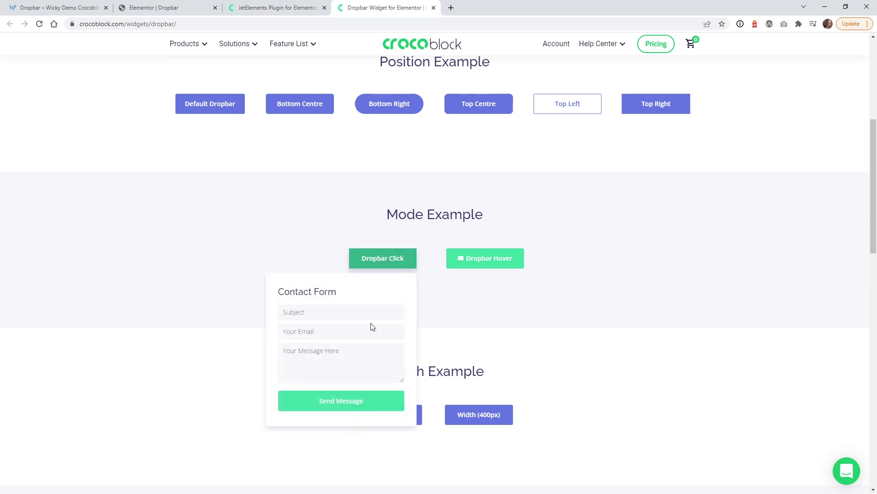
mouse_move(485, 274)
mouse_move(520, 259)
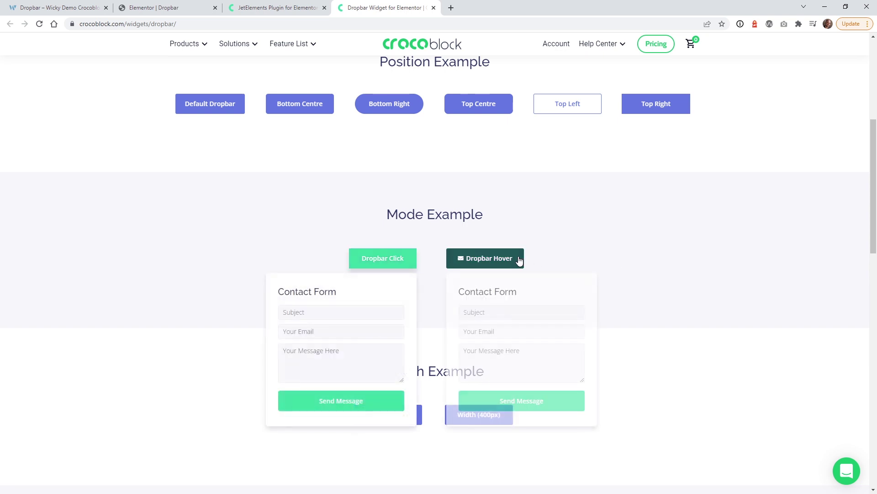
click(583, 230)
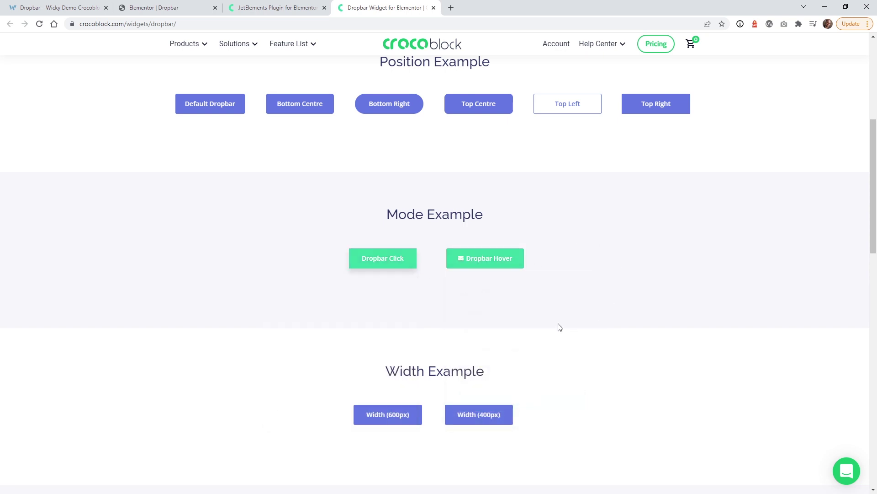
- Preview the dropbars in the Width Example and Animation Example sections
scroll(505, 313, down, 4)
mouse_move(482, 239)
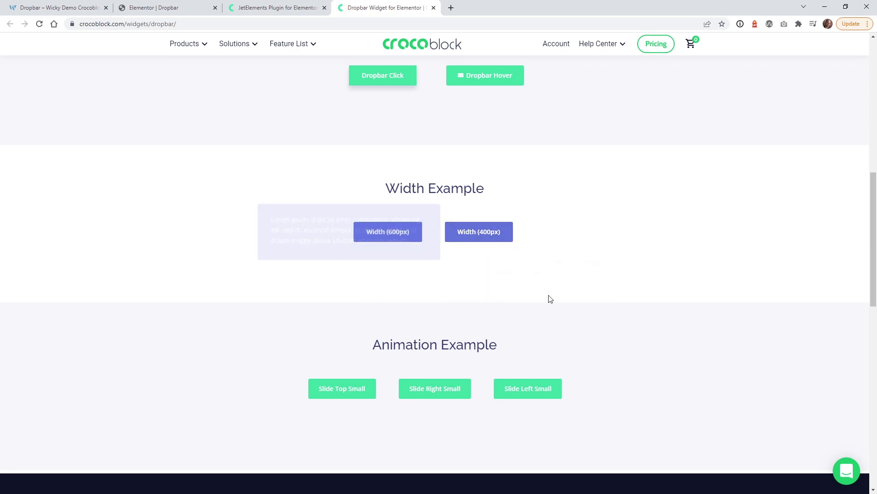
scroll(594, 293, down, 4)
mouse_move(375, 212)
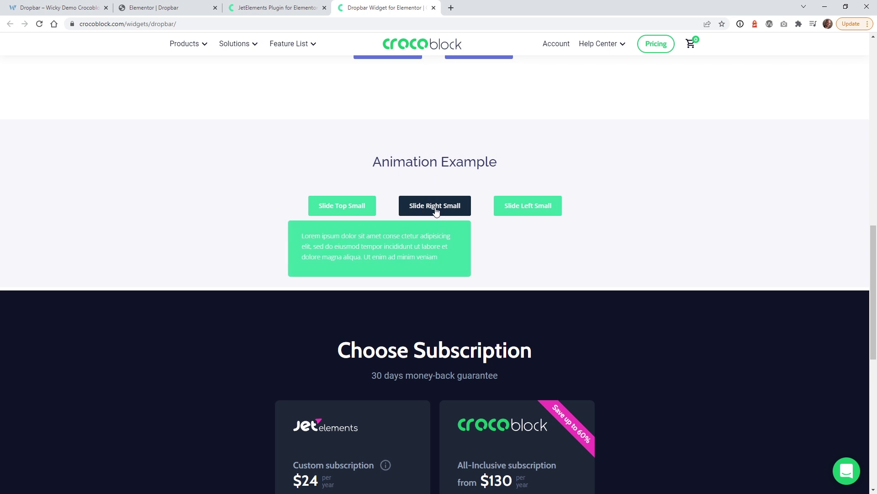
mouse_move(536, 206)
- Switch to the Wicky Design demo page and preview its Simple Editor, tag icon and Contact Form dropbars
key(ctrl+1)
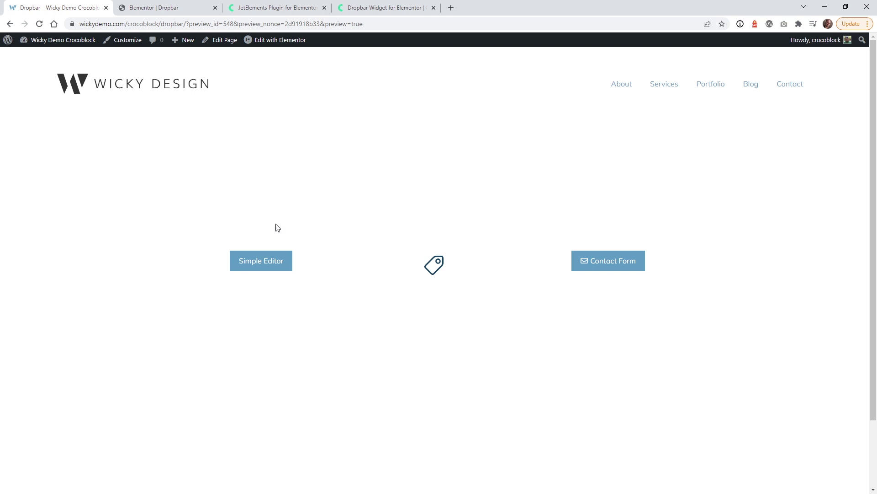
mouse_move(241, 264)
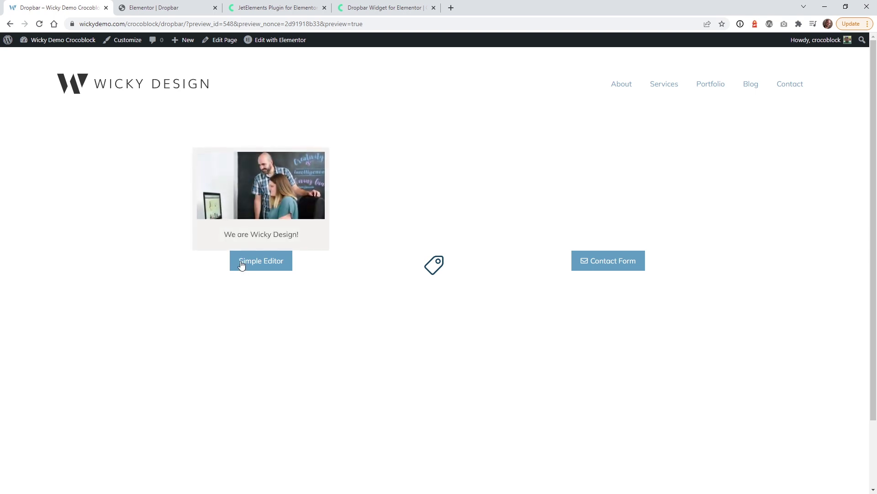
drag(246, 232, 298, 240)
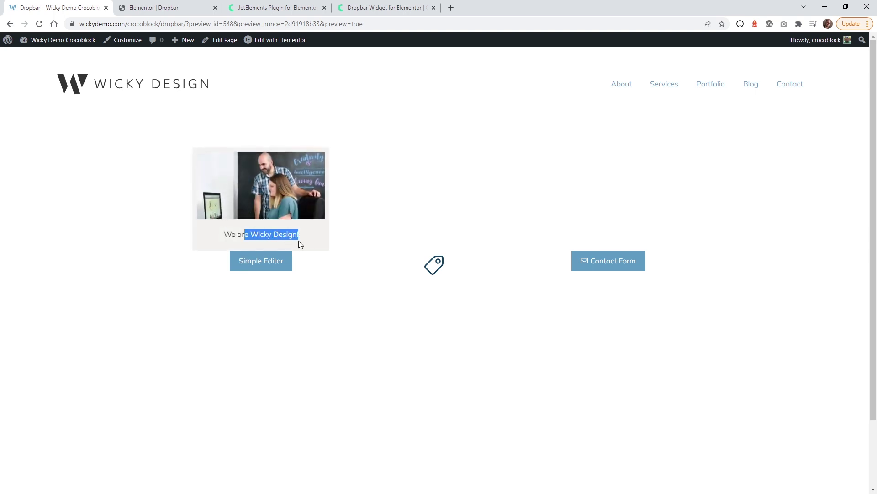
mouse_move(275, 270)
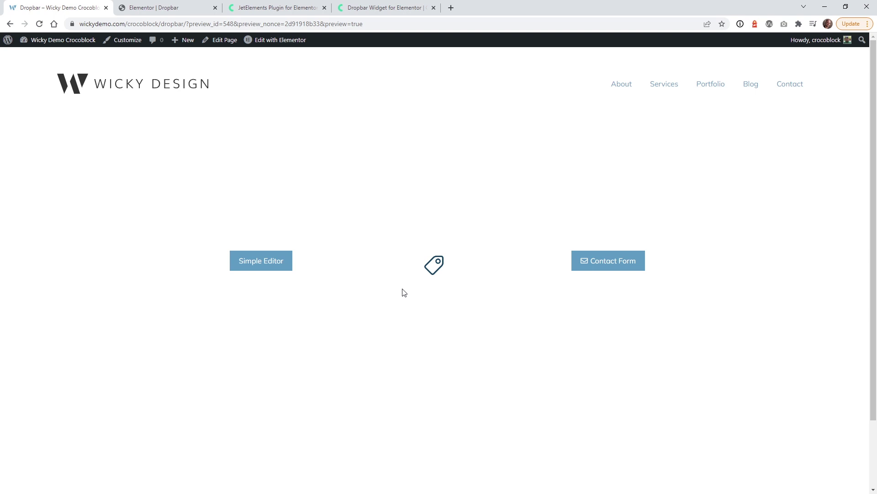
mouse_move(433, 269)
mouse_move(578, 269)
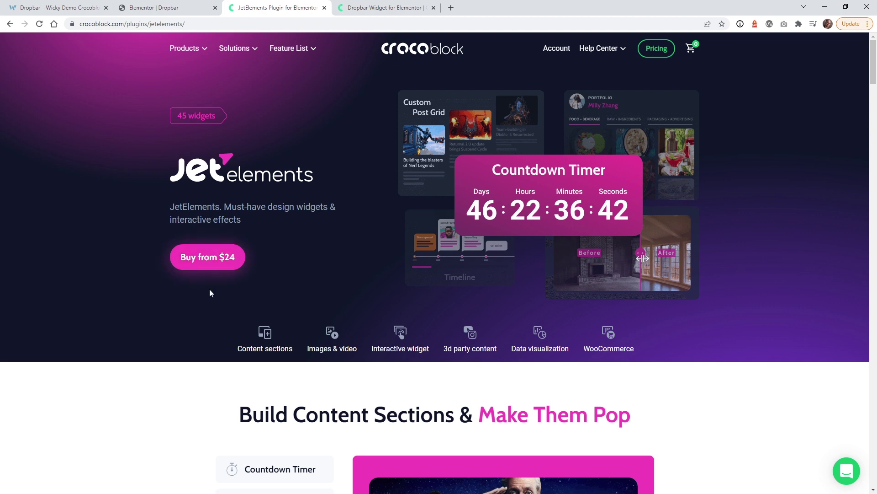
- Open Crocoblock's pricing page from the JetElements page and review the subscription plans
click(654, 55)
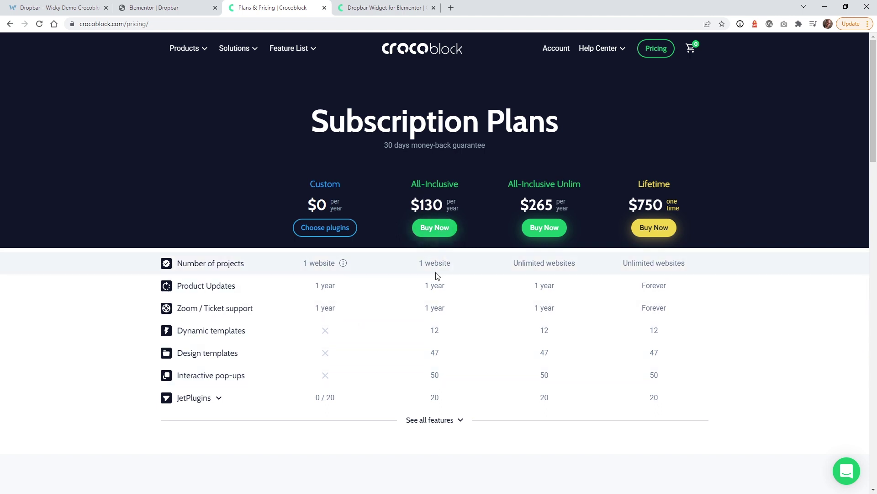
mouse_move(195, 60)
- Switch to the Elementor editor for the Dropbar page and search the widget library for "drop"
key(ctrl+shift+Tab)
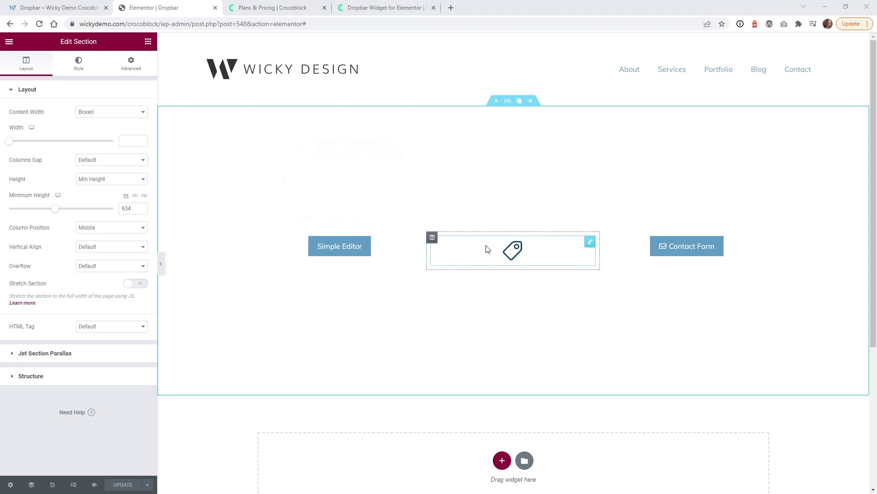
mouse_move(508, 250)
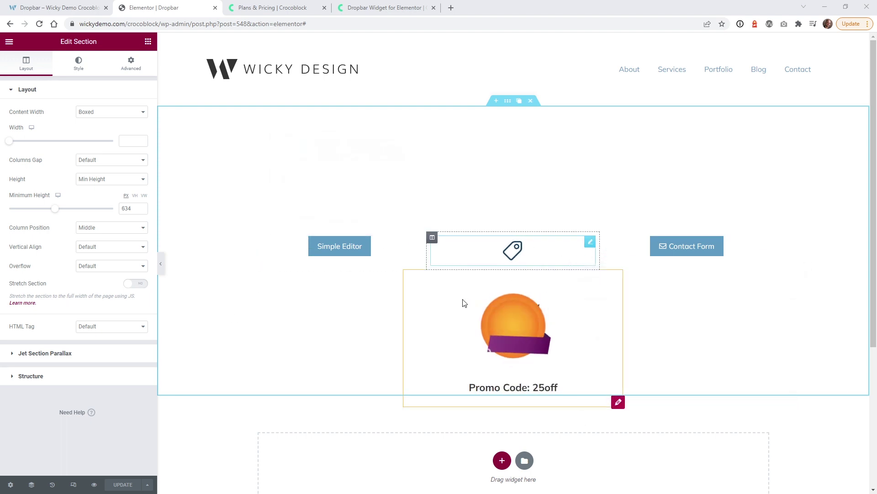
click(148, 41)
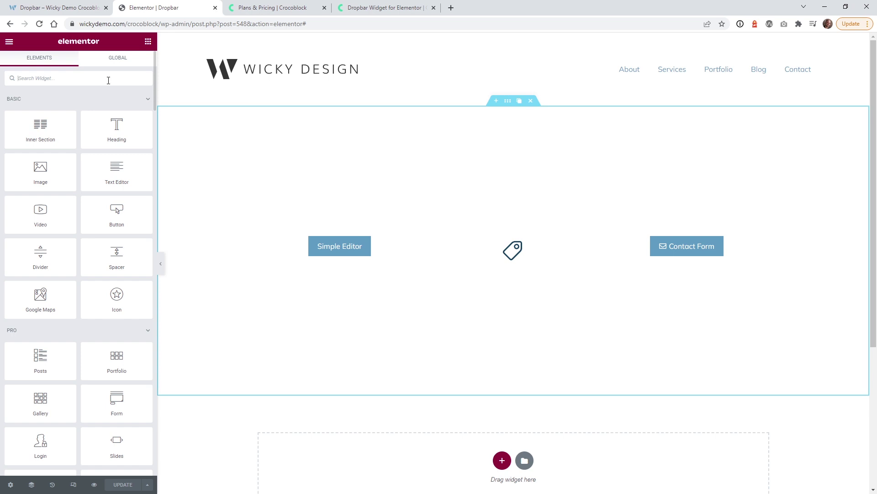
text(drop)
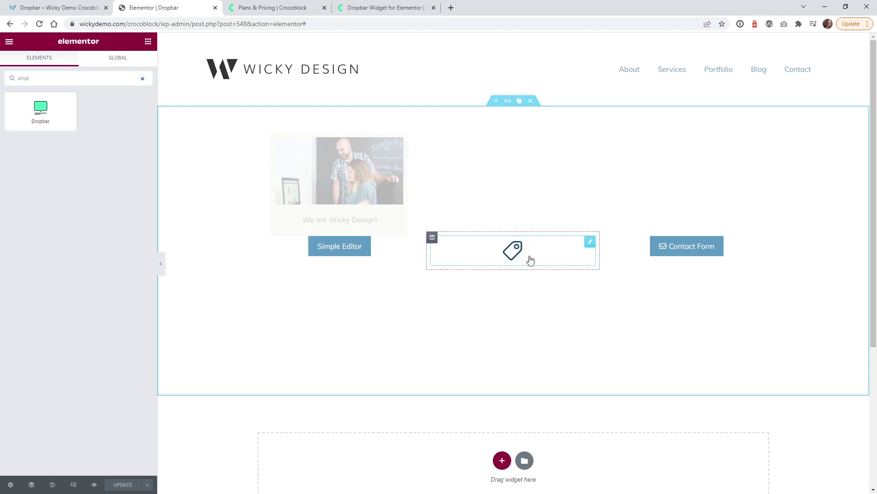
- Open the Simple Editor dropbar's content settings and inspect the available button types without changing the selection
mouse_move(359, 248)
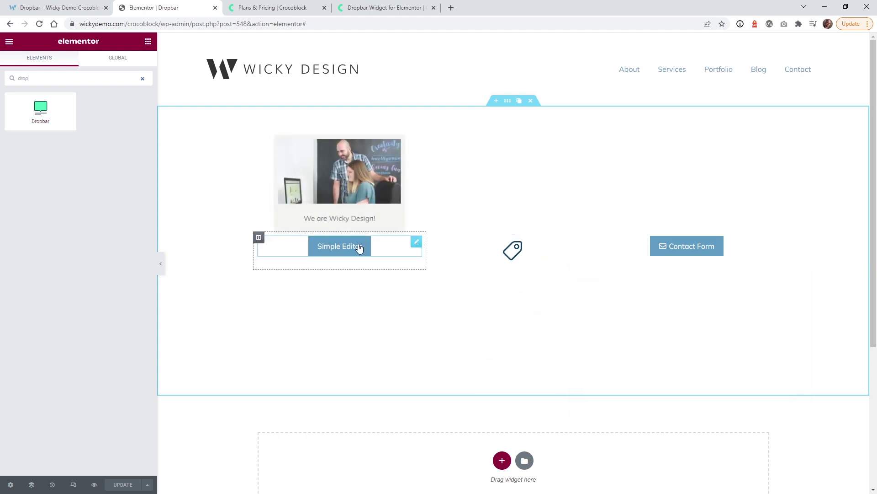
click(418, 247)
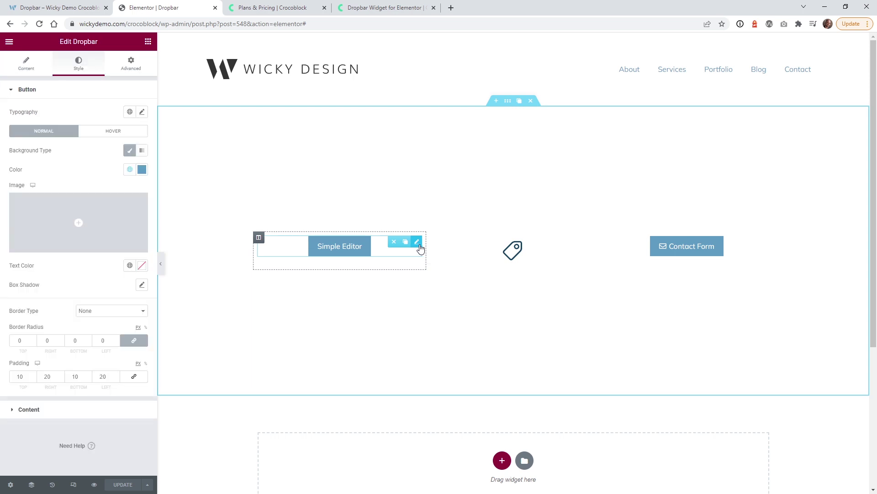
click(100, 124)
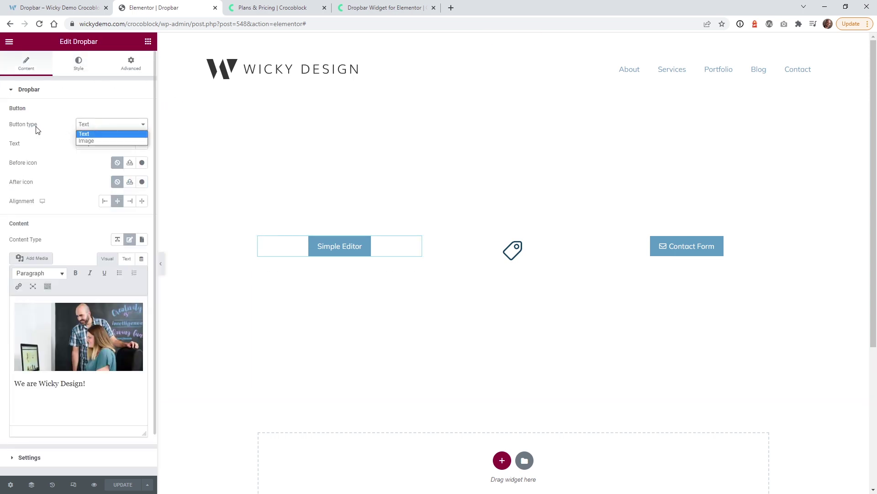
click(46, 132)
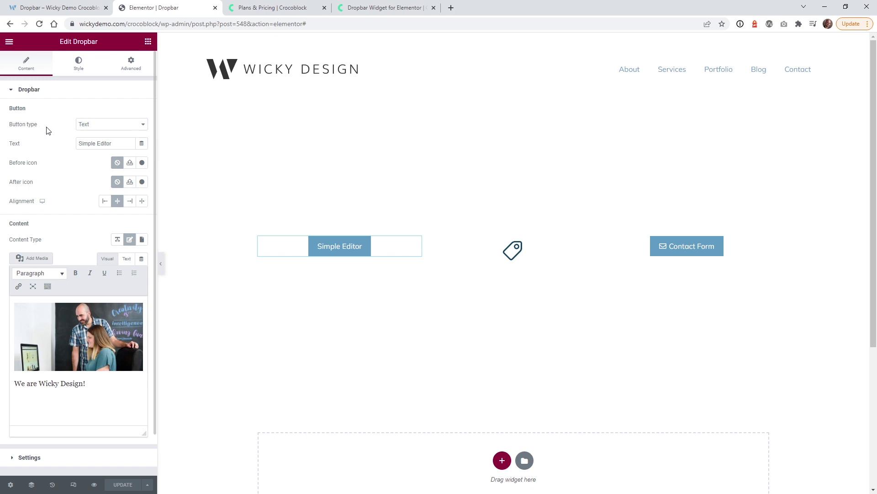
click(82, 123)
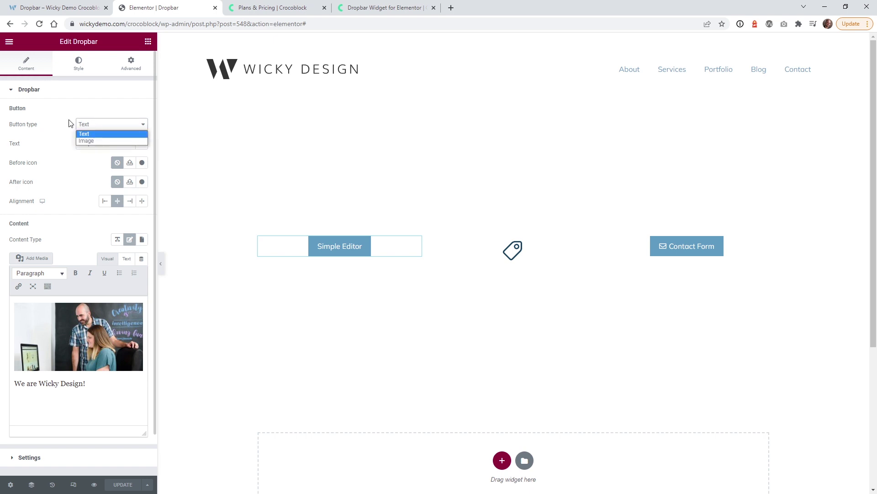
click(54, 120)
click(96, 124)
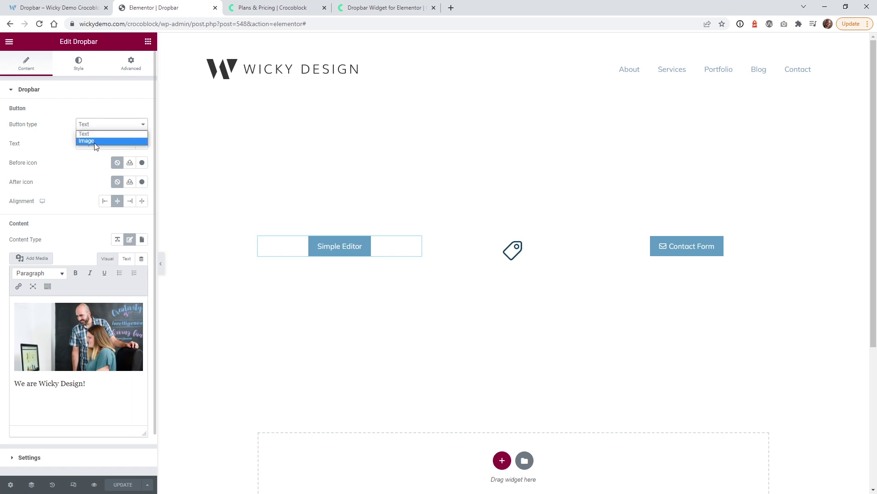
click(51, 116)
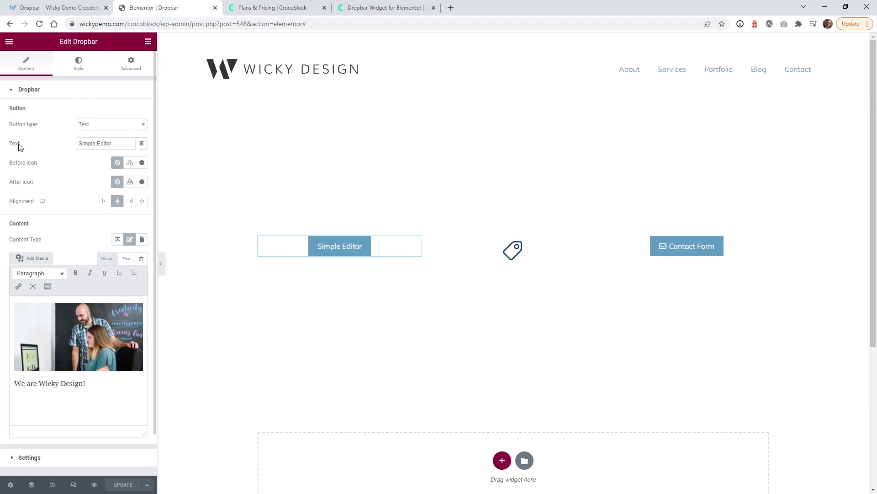
- Review the Simple Editor dropbar's button text and its before and after icon options
drag(113, 144, 72, 145)
mouse_move(322, 253)
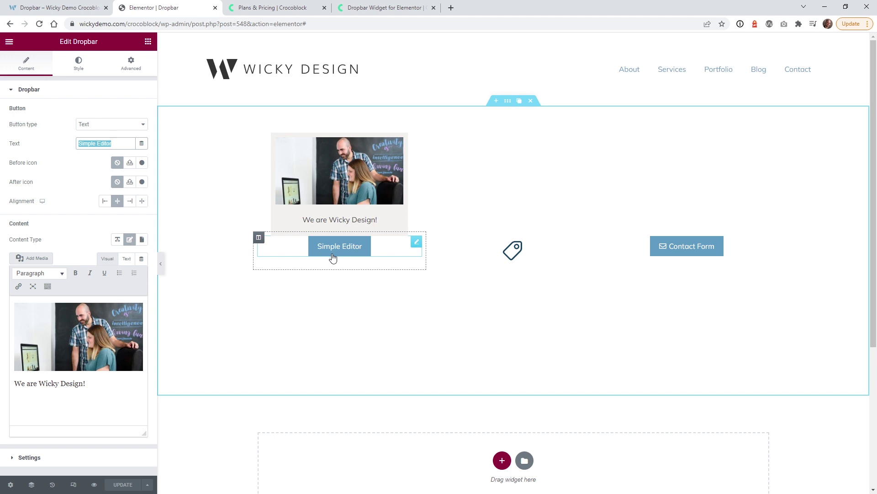
click(27, 165)
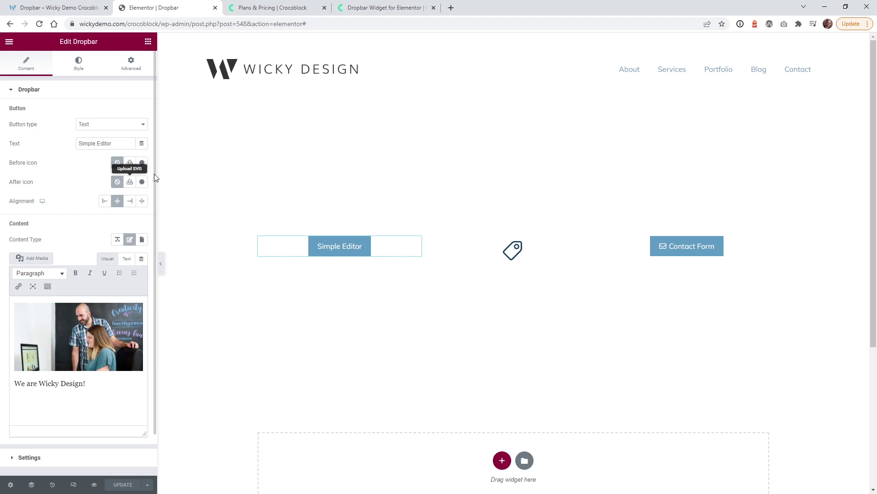
mouse_move(663, 255)
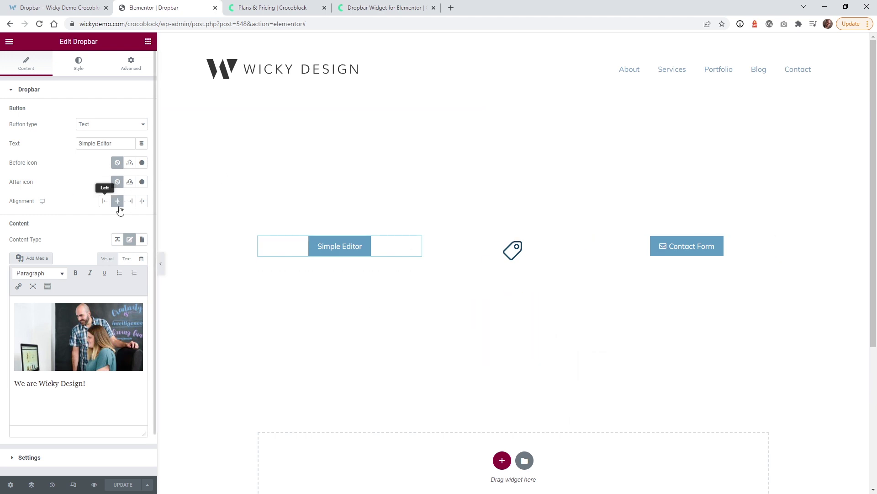
- Try the left, right and justified alignments on the Simple Editor button and restore center alignment
click(104, 204)
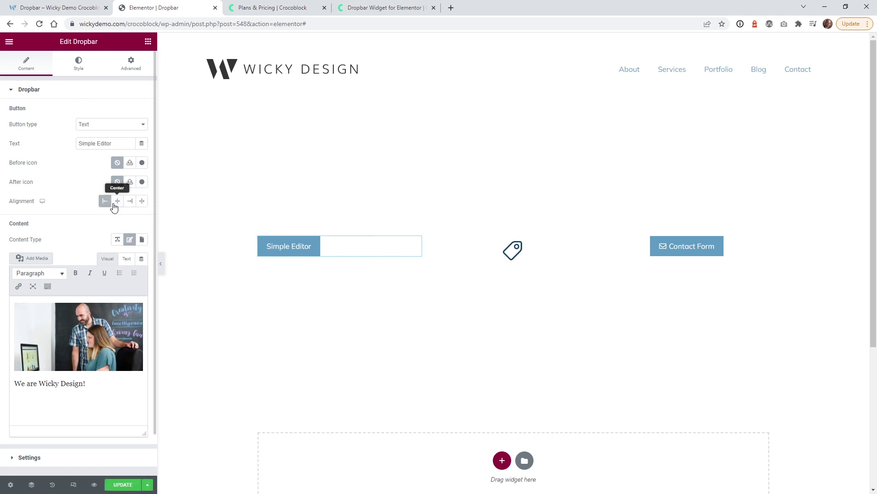
click(116, 204)
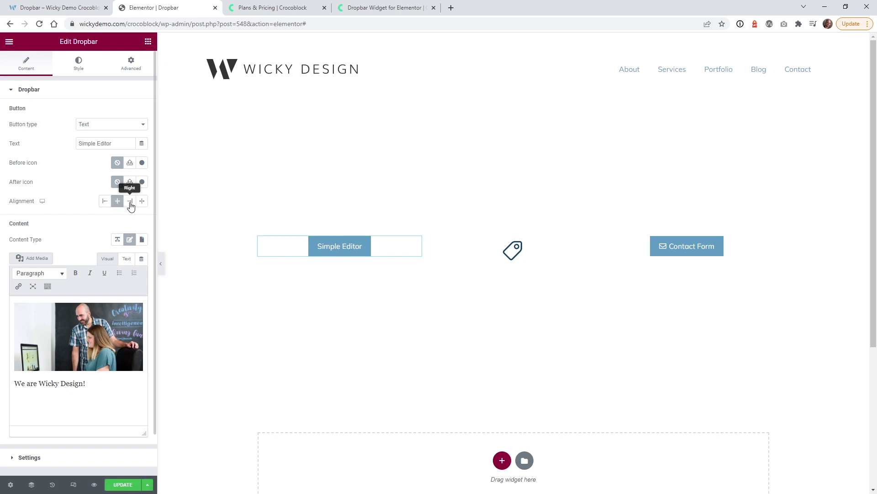
click(133, 205)
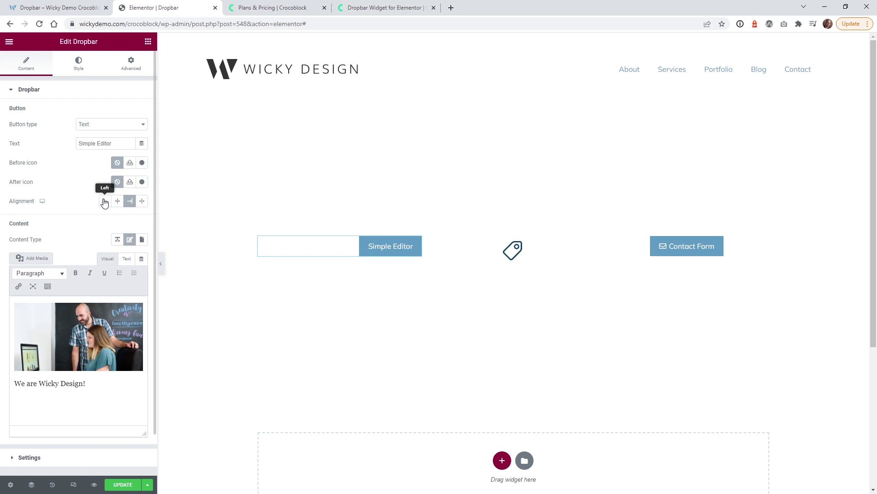
click(144, 204)
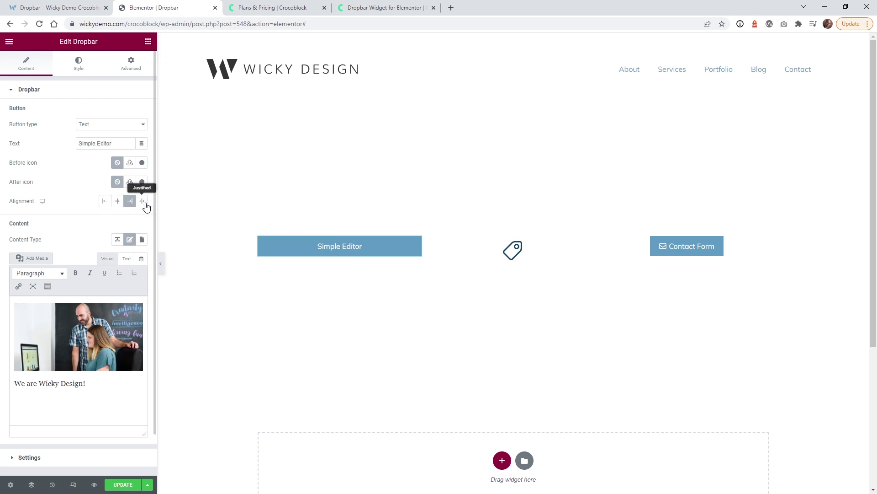
mouse_move(267, 255)
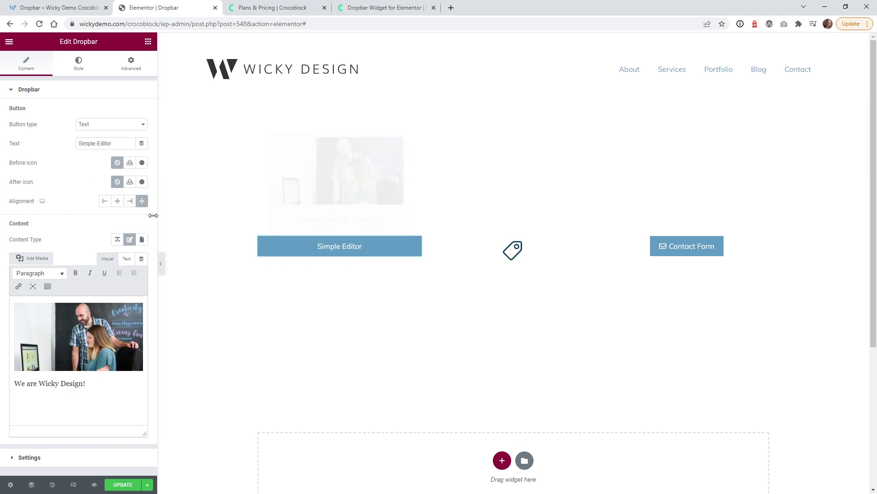
click(118, 204)
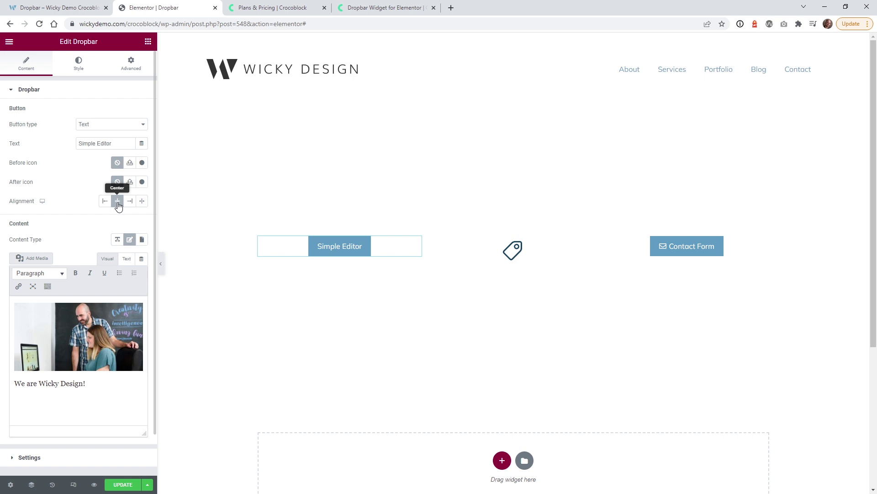
- Try the Simple Text content type on the Simple Editor dropbar, preview it, and restore the WYSIWYG content type
scroll(64, 186, down, 1)
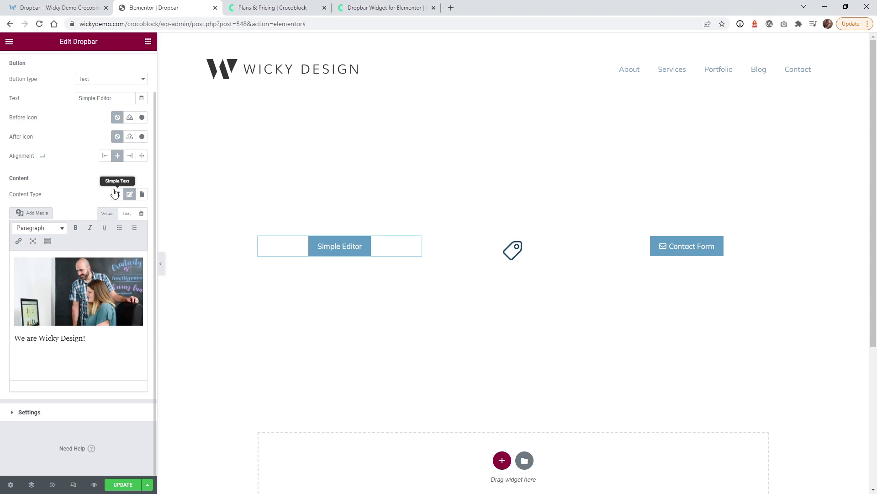
mouse_move(334, 250)
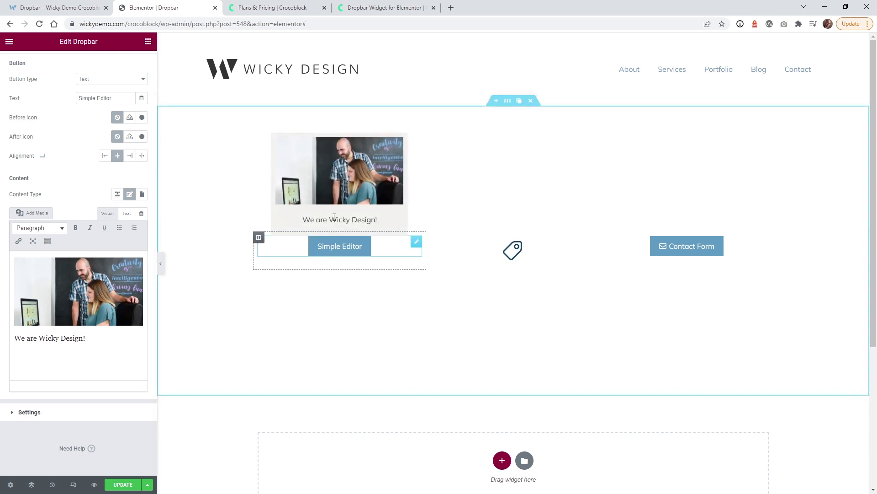
click(117, 195)
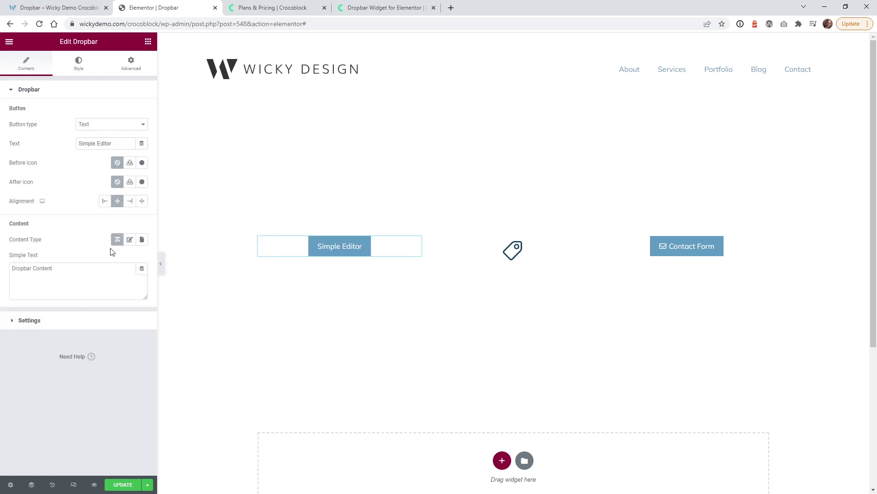
mouse_move(339, 246)
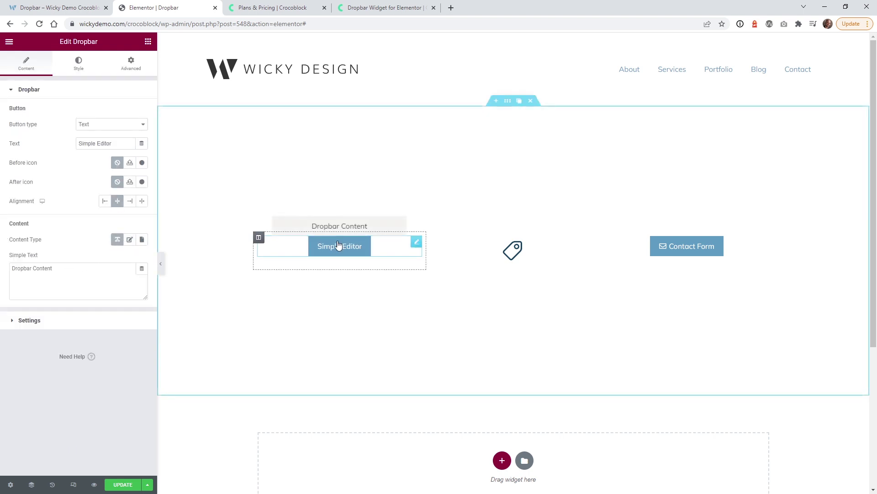
click(59, 268)
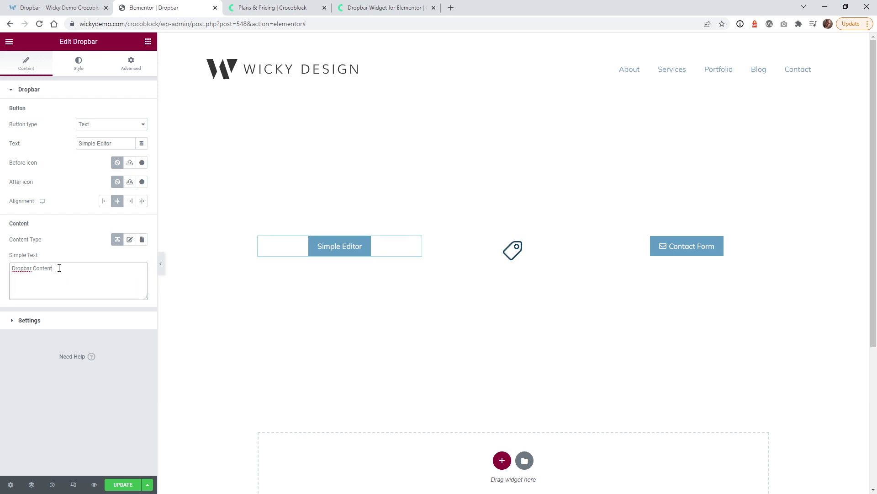
drag(59, 273, 12, 273)
click(81, 277)
double_click(87, 274)
click(90, 280)
drag(53, 271, 5, 275)
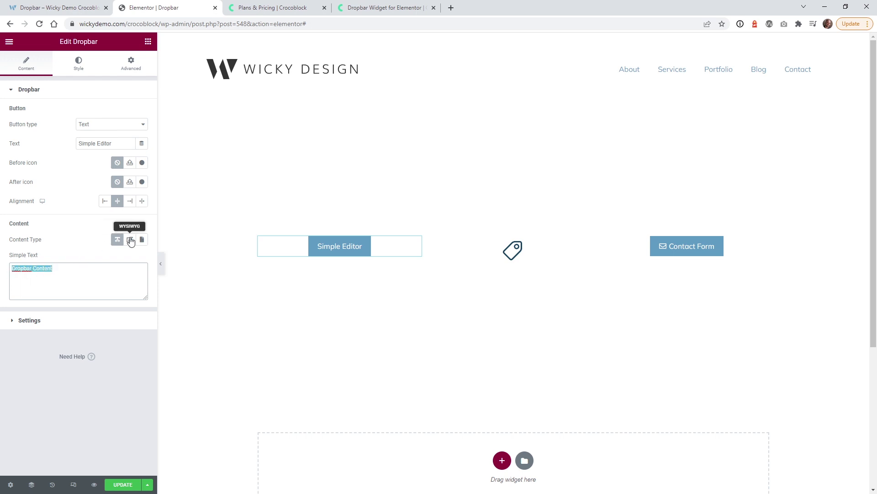
click(130, 240)
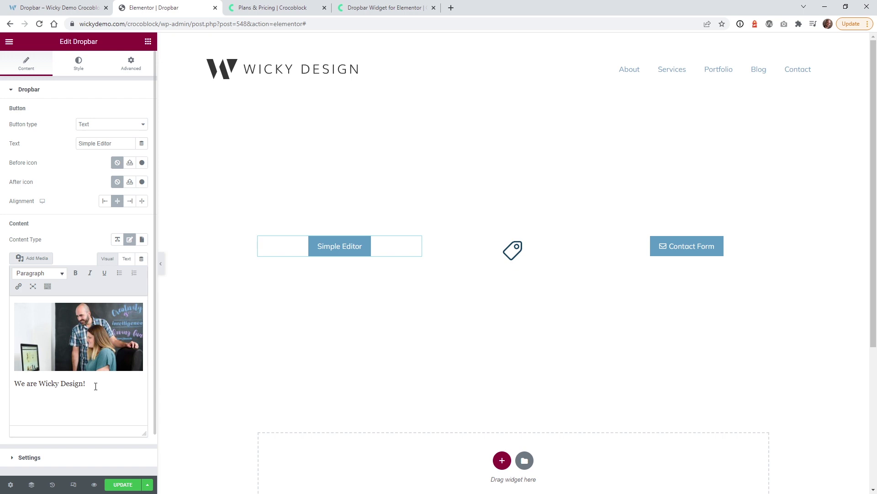
- Examine the image and text in the WYSIWYG content and preview the Simple Editor dropbar
click(89, 321)
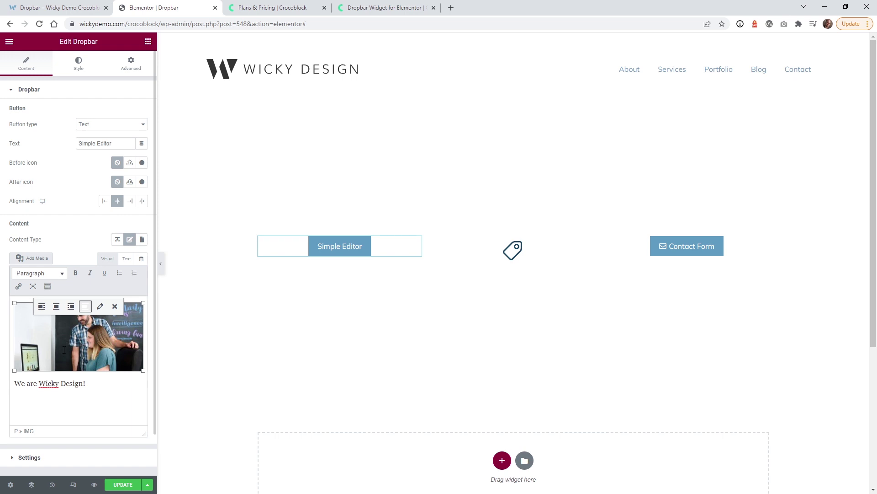
click(88, 387)
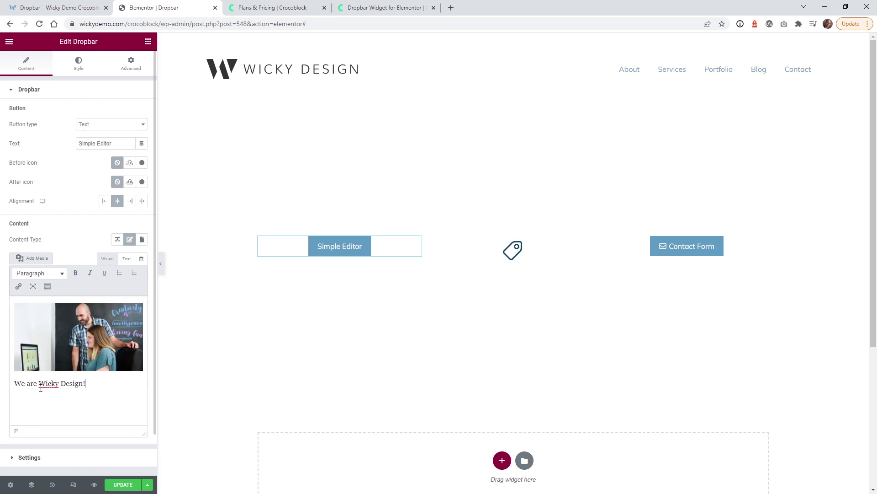
mouse_move(329, 251)
scroll(65, 233, down, 1)
scroll(64, 229, up, 1)
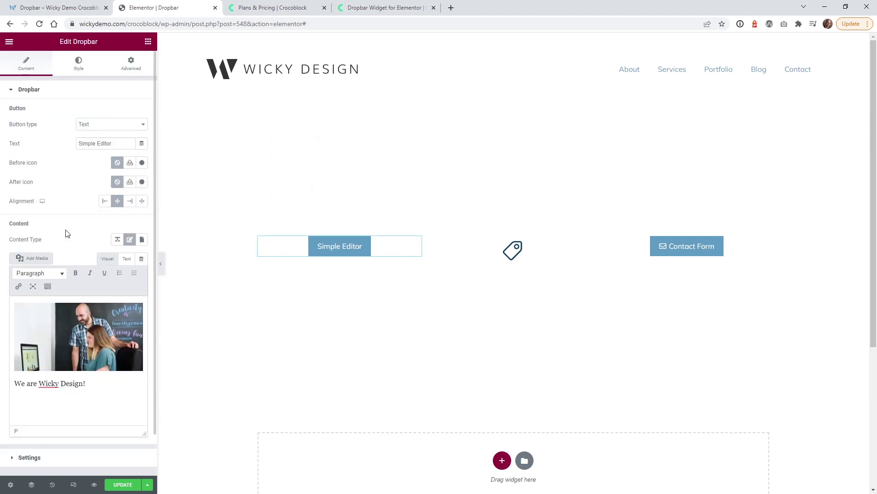
- Open the Simple Editor dropbar's display settings and inspect the available position options
click(38, 90)
click(40, 114)
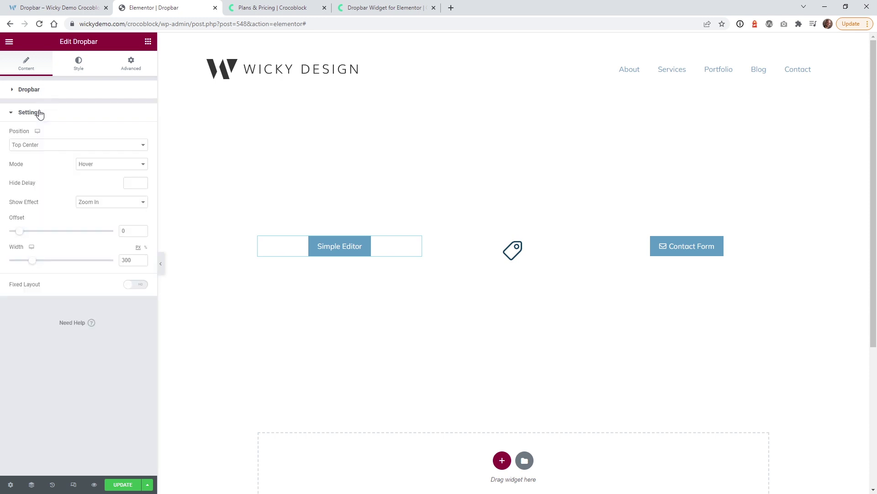
click(32, 147)
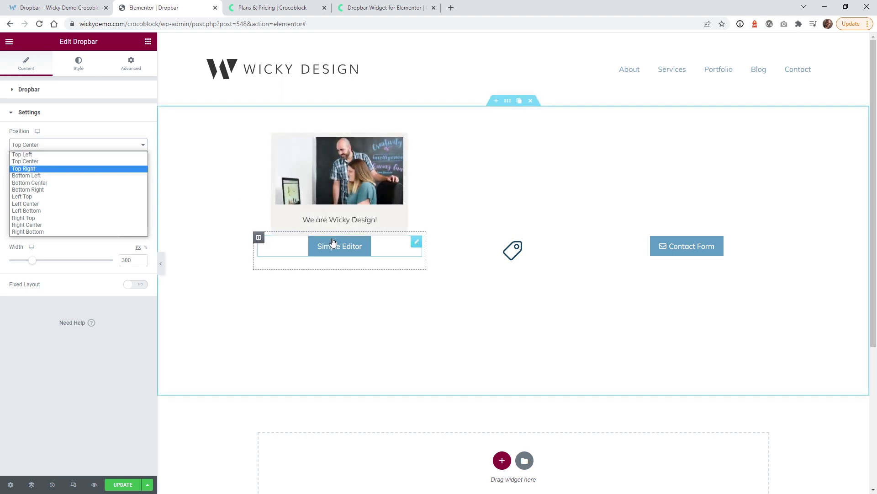
- Try the Top Left and Top Right positions for the Simple Editor dropbar and restore Top Center
click(59, 154)
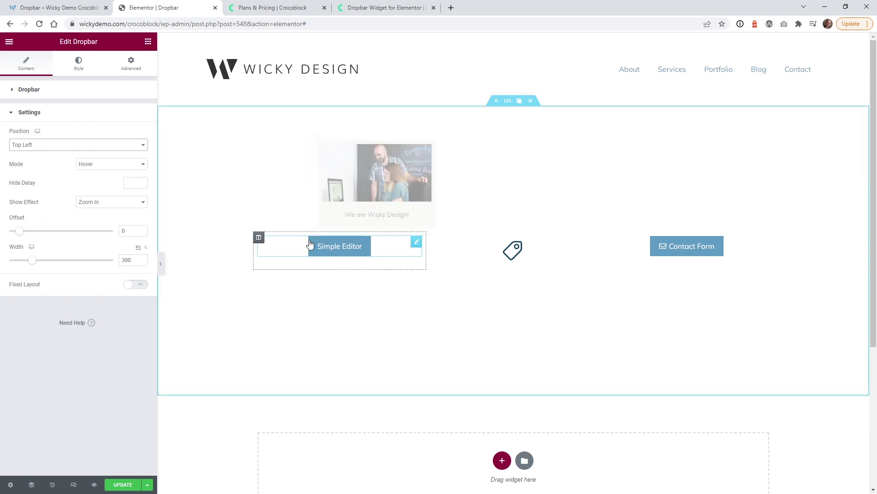
click(59, 145)
click(53, 168)
mouse_move(339, 251)
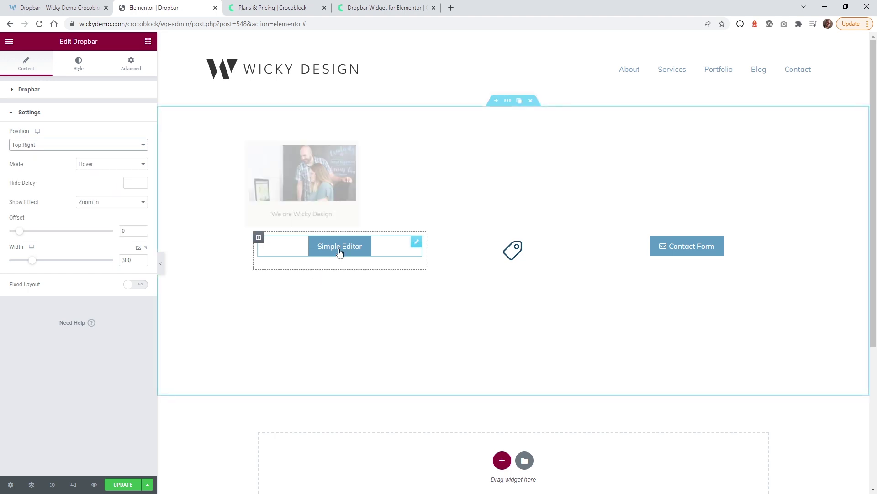
click(34, 145)
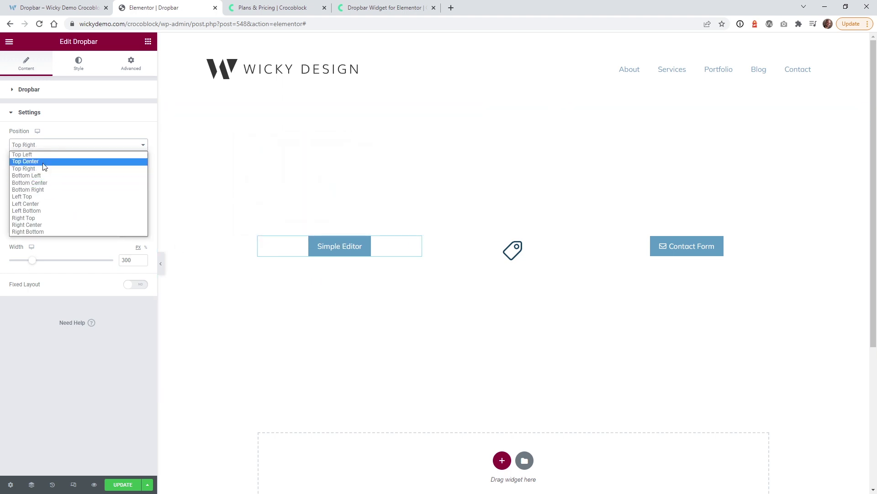
click(43, 162)
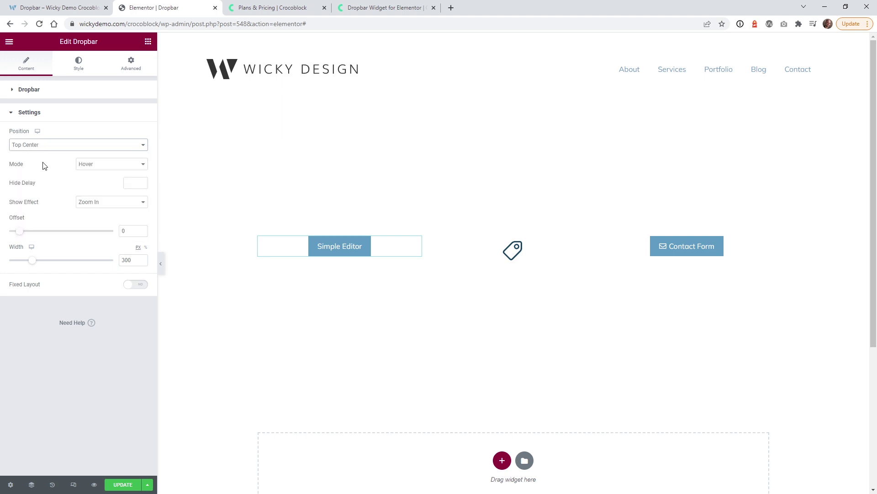
mouse_move(316, 252)
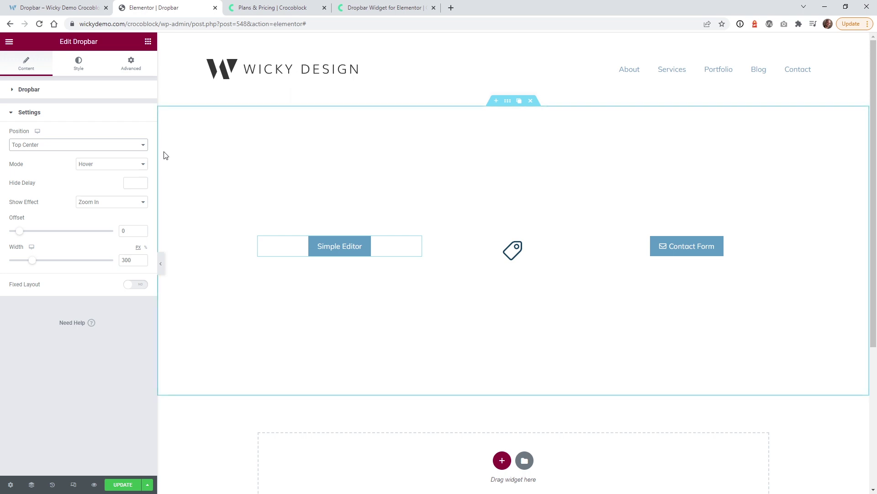
- Inspect the dropbar's Mode options without changing them, and try a hide delay of 1000 before clearing it
click(110, 163)
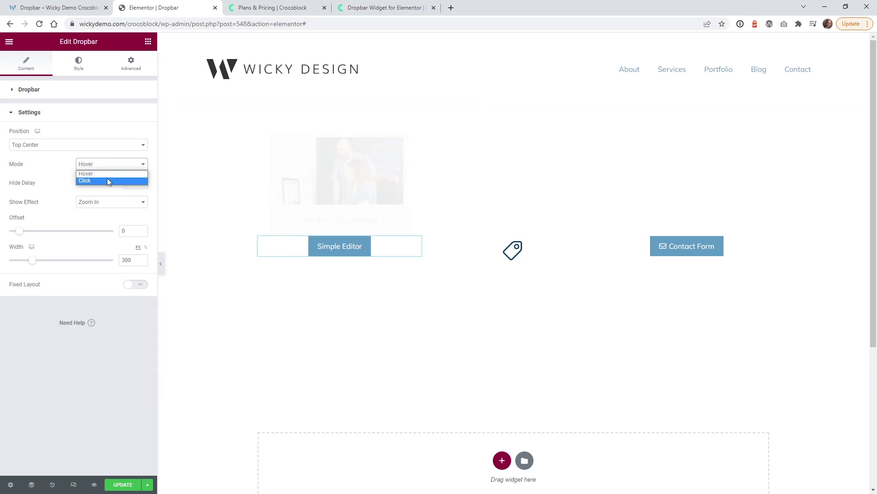
click(45, 394)
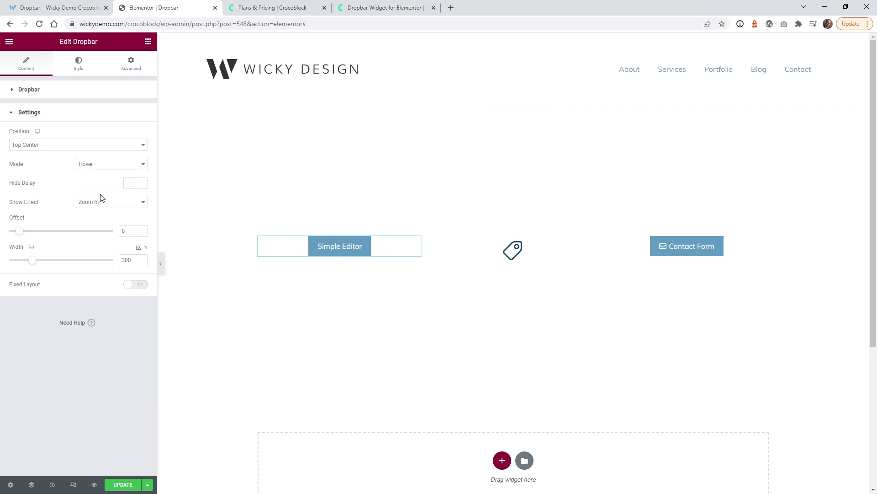
click(131, 183)
mouse_move(322, 254)
text(1)
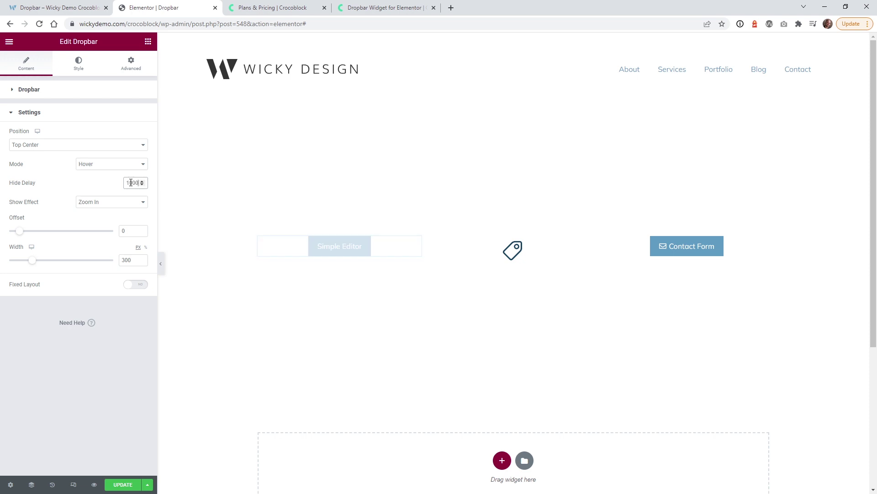
text(000)
click(89, 386)
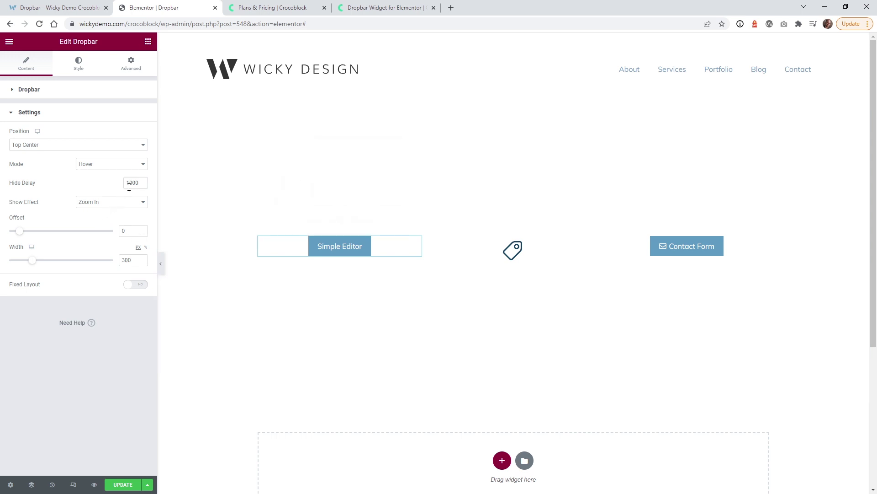
key(BackSpace)
- Set the dropbar's show effect to Fall Perspective and, after trying an offset of 85, set the offset to 10
click(94, 203)
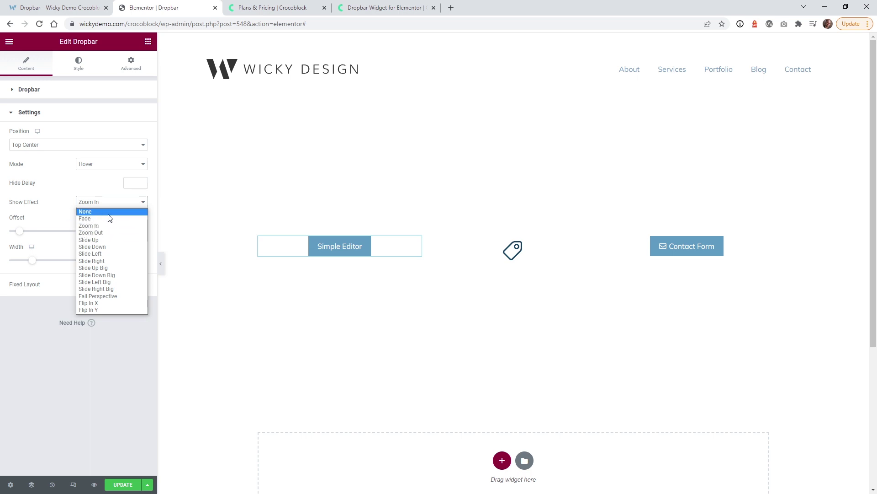
click(120, 299)
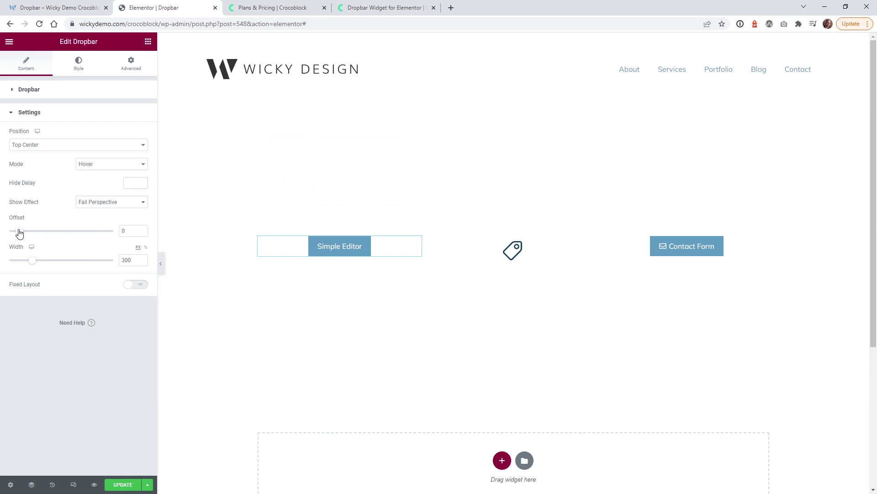
drag(19, 233, 57, 245)
drag(55, 231, 98, 240)
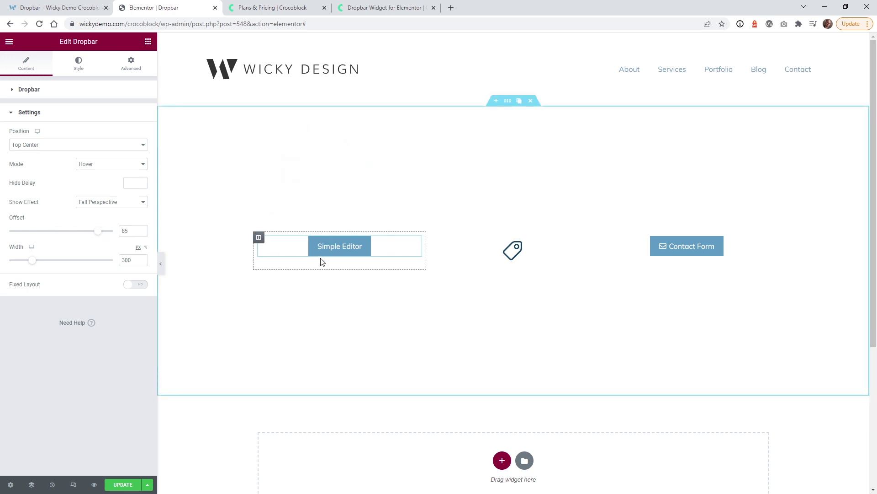
mouse_move(329, 257)
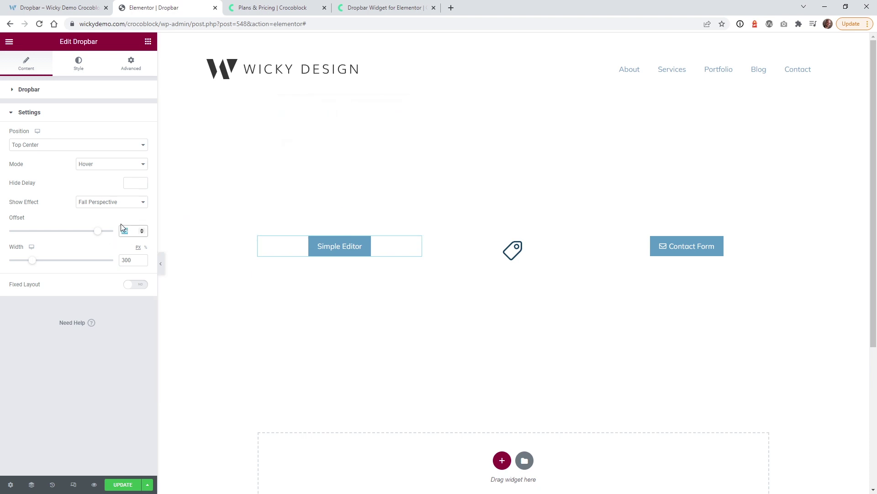
text(10)
- Set the Simple Editor dropbar's width to 600 px and preview it
click(129, 260)
mouse_move(357, 254)
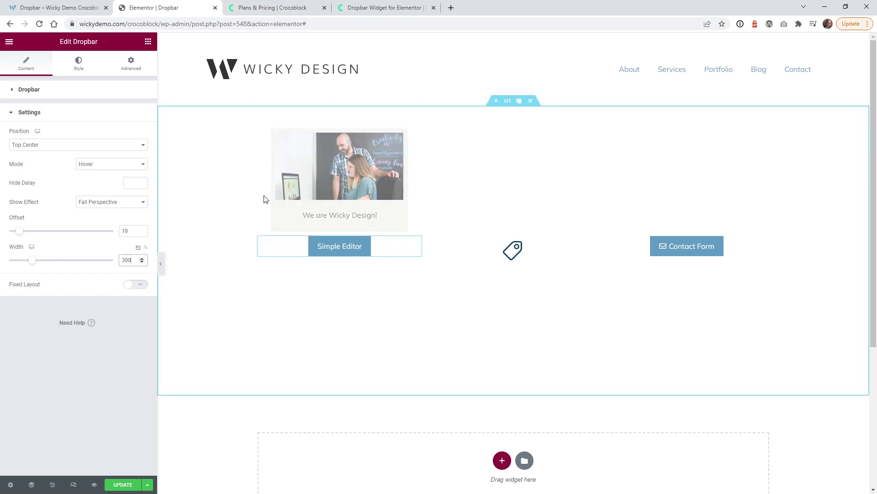
double_click(129, 259)
text(6)
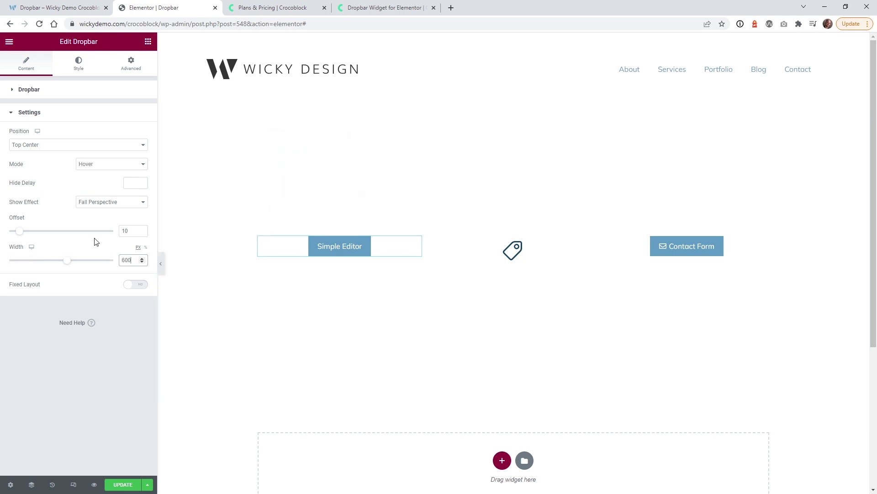
text(00)
mouse_move(329, 248)
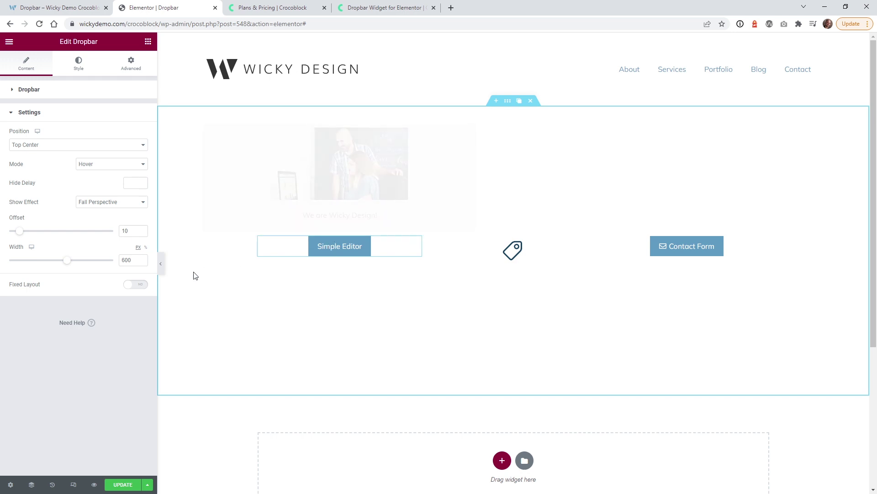
- Change the dropbar's width unit to percent, set the width to 100%, and return to the button and content settings
click(145, 248)
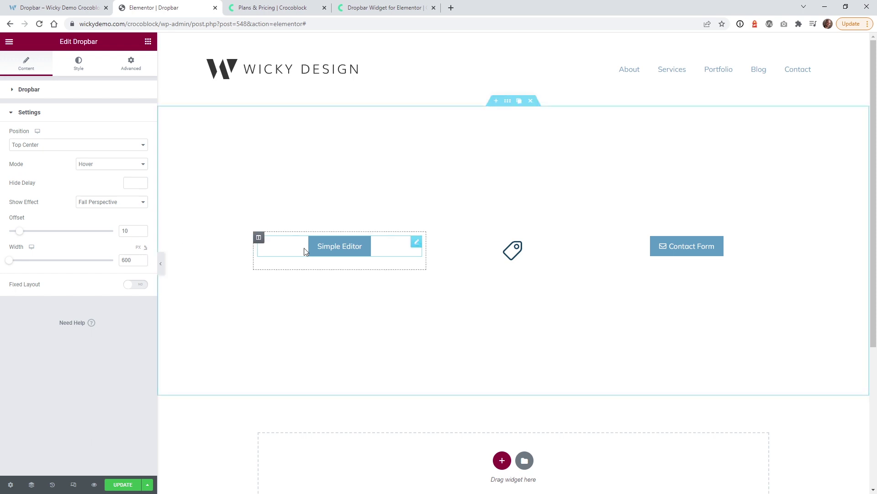
mouse_move(354, 245)
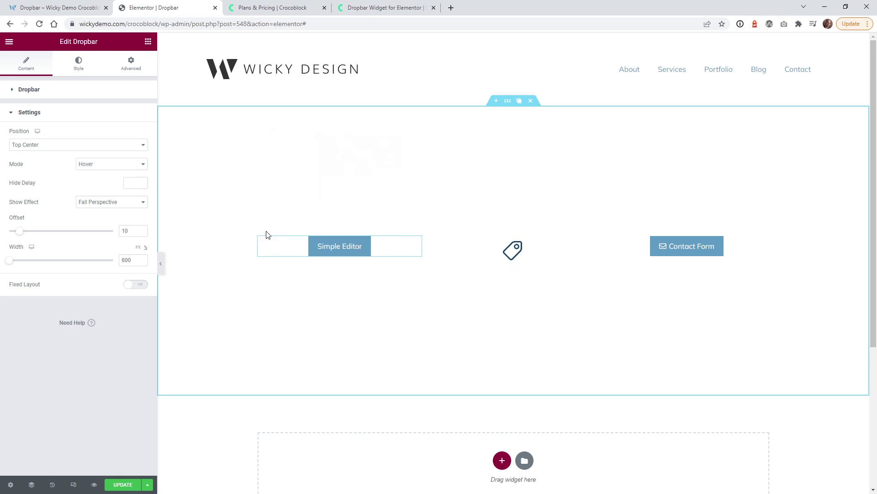
double_click(133, 259)
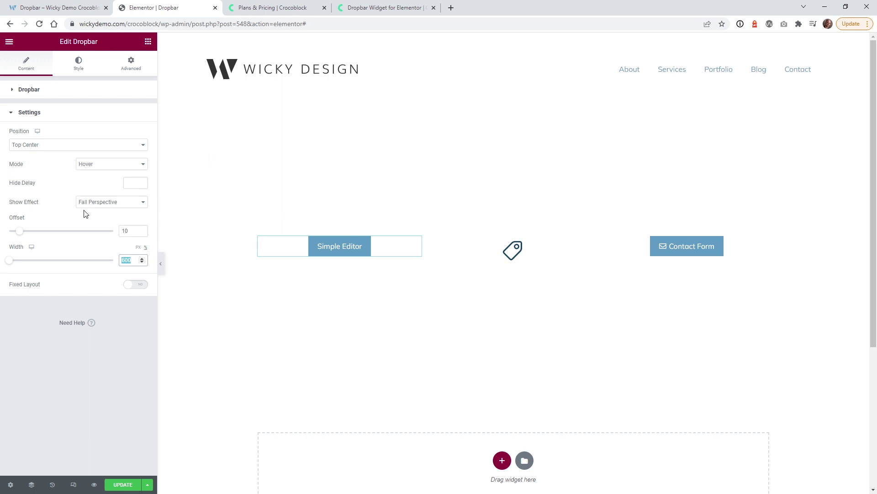
text(100)
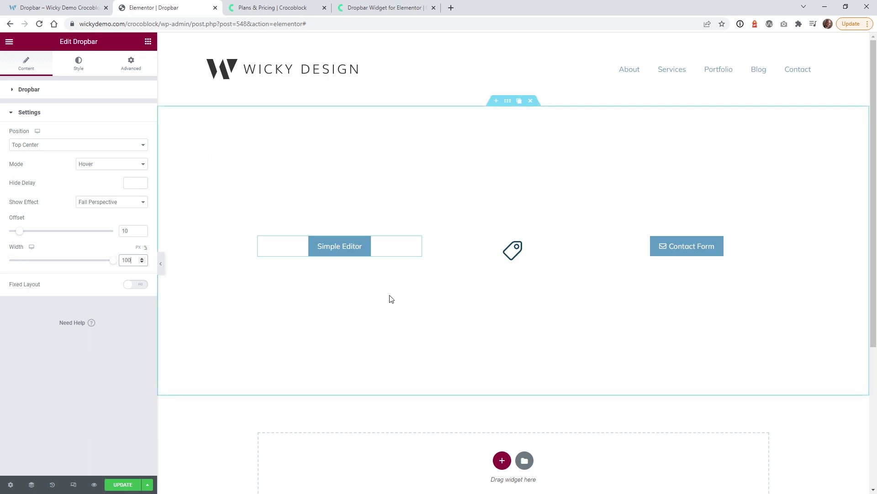
mouse_move(349, 254)
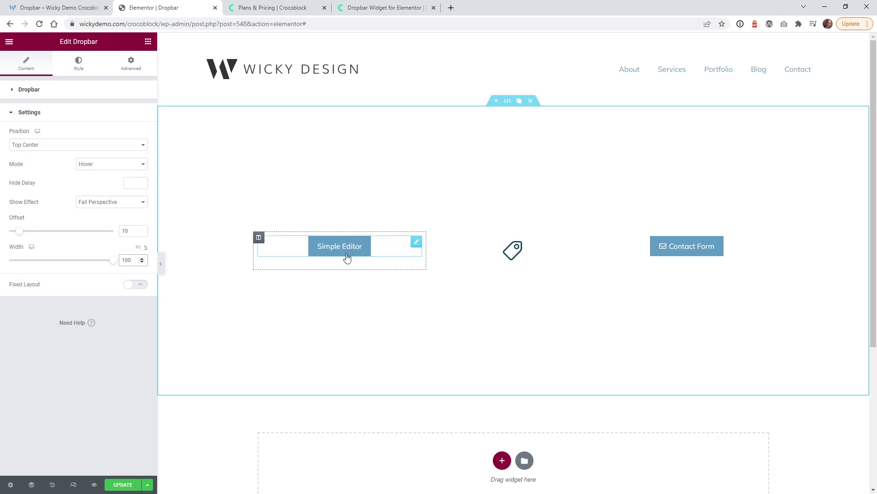
click(34, 90)
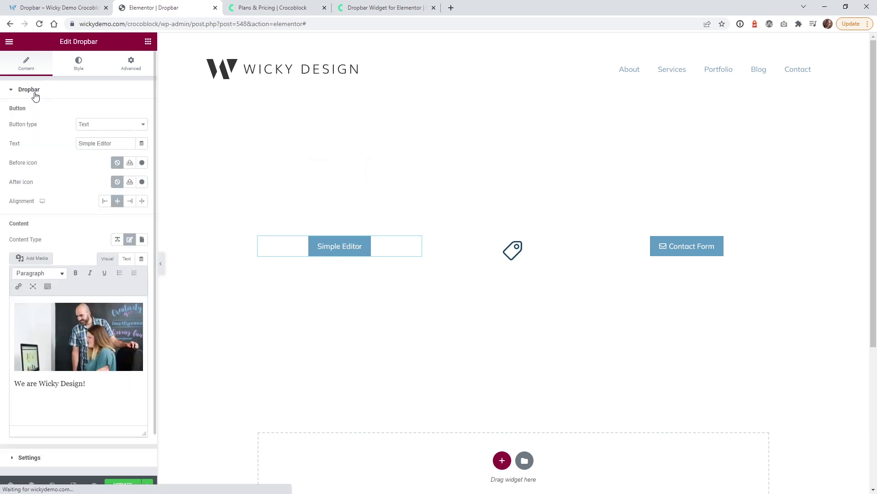
mouse_move(327, 231)
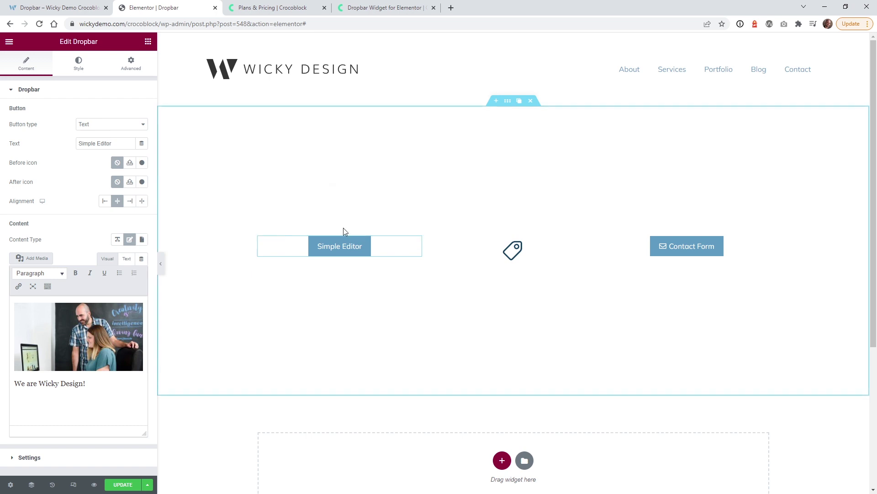
- Try the justified alignment on the Simple Editor button and restore the centered alignment
click(142, 201)
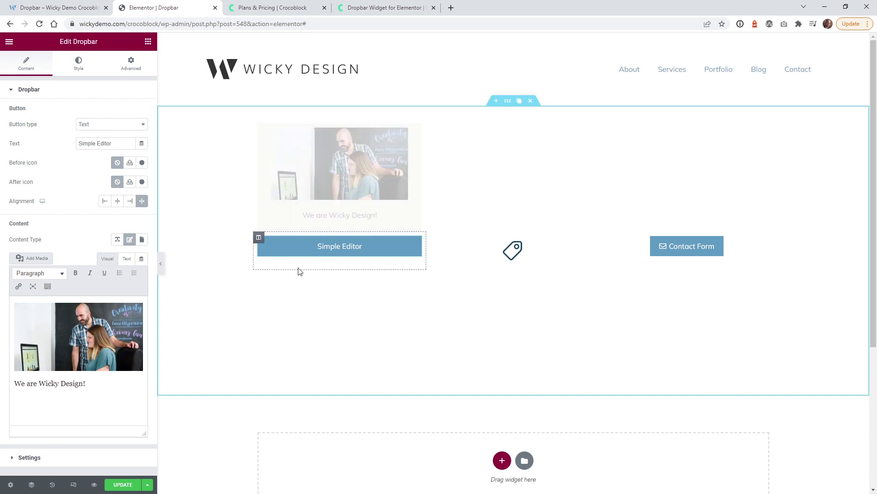
click(117, 201)
- Switch the Simple Editor dropbar's width unit back to pixels with a width of 300 px, and preview it
click(39, 93)
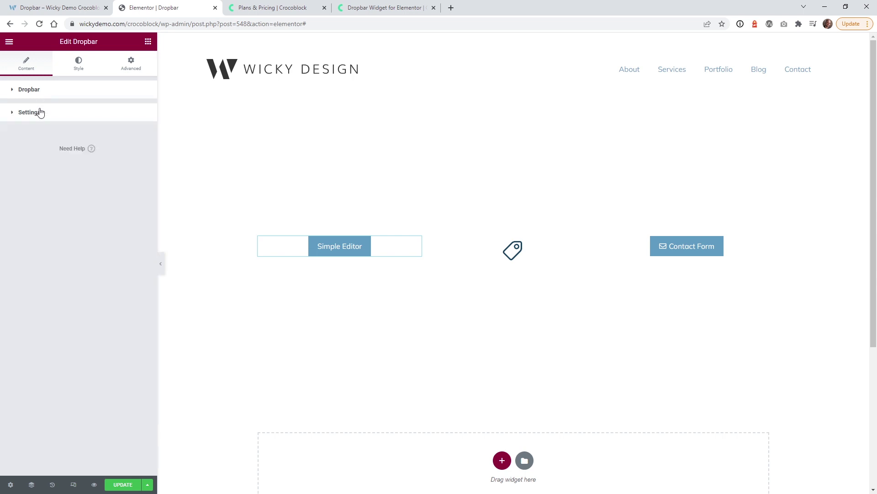
click(40, 113)
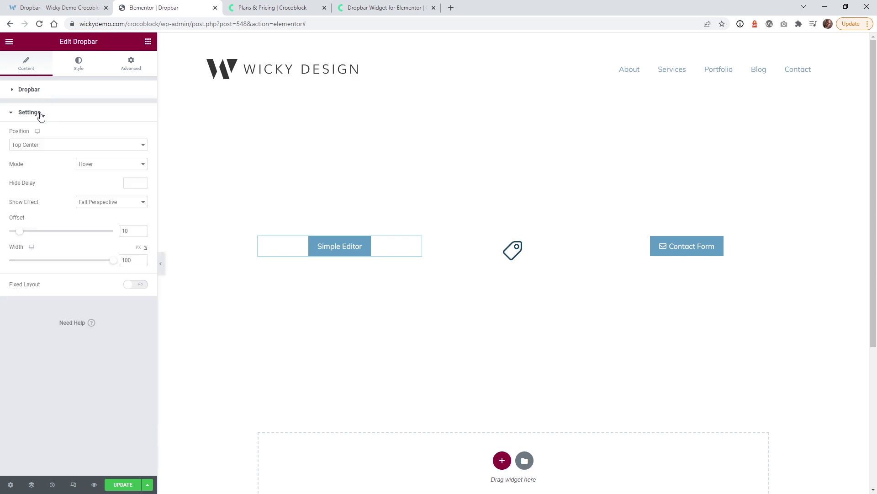
double_click(133, 260)
mouse_move(316, 256)
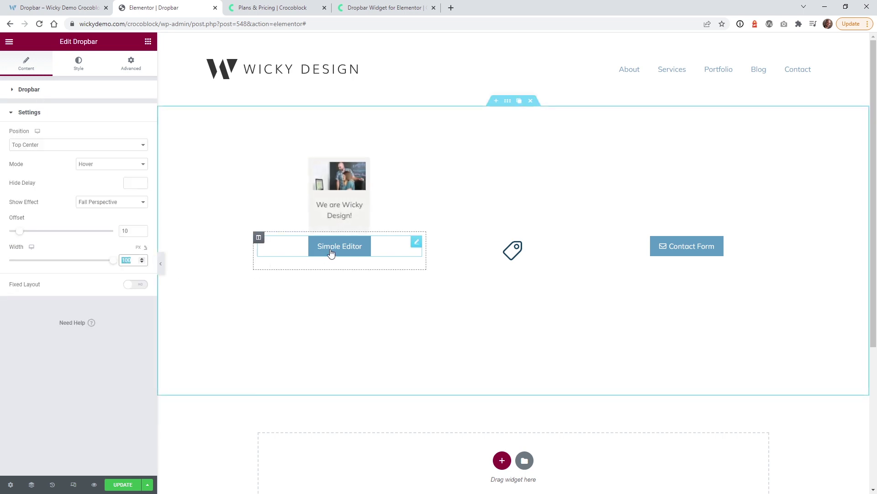
click(136, 247)
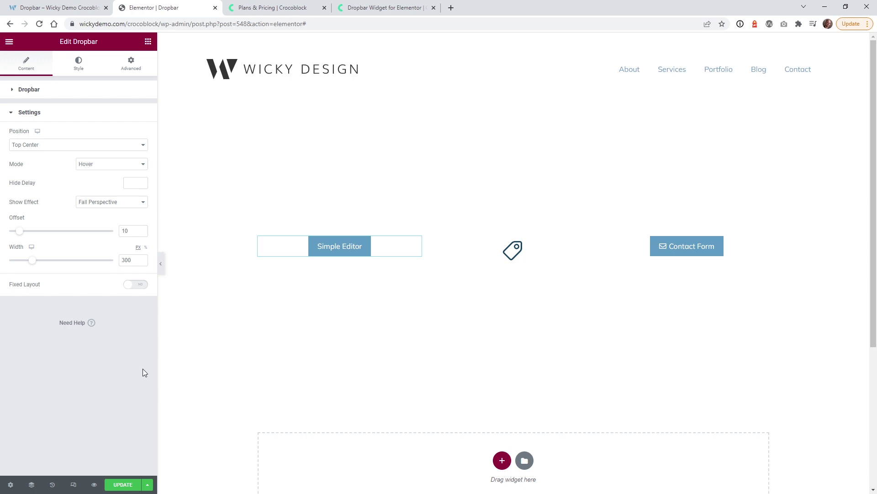
mouse_move(333, 255)
- Try the fixed layout with the fixed position Top Center on the Simple Editor dropbar, and turn the fixed layout back off
click(132, 285)
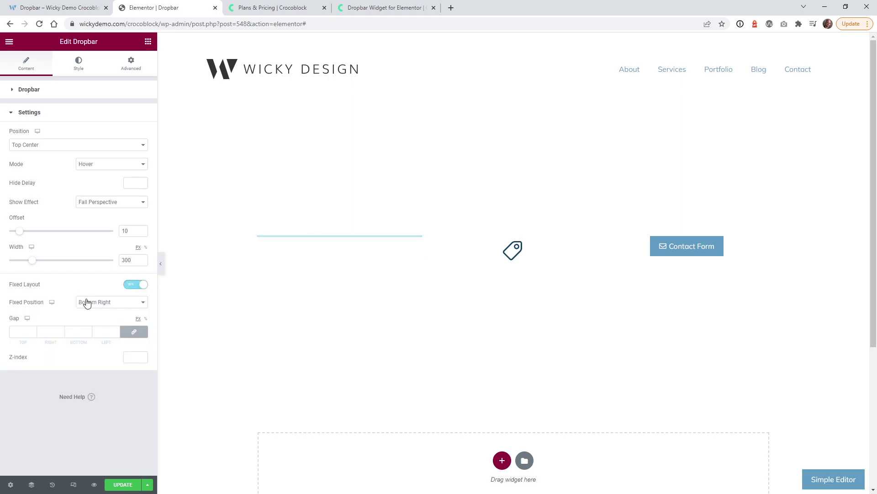
click(85, 302)
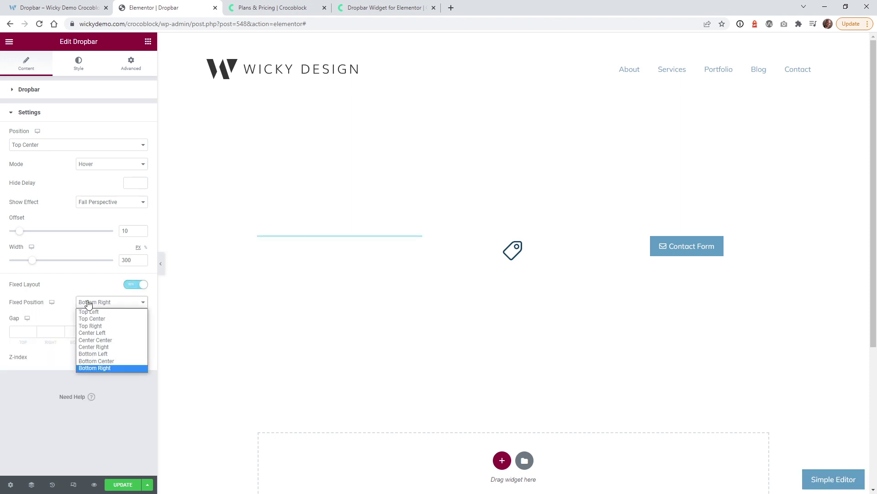
click(111, 319)
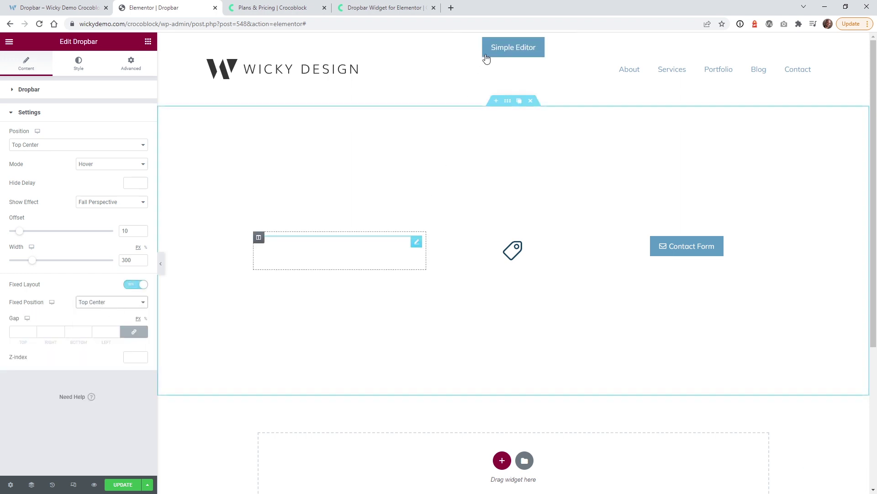
click(96, 305)
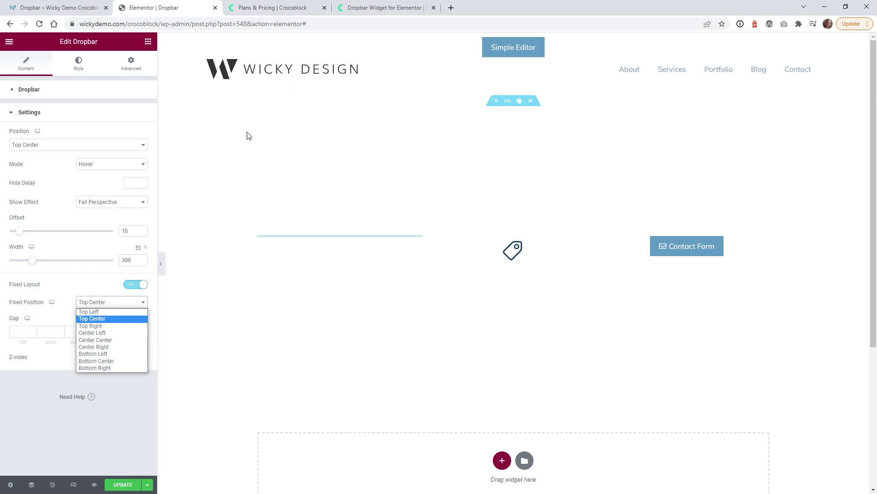
click(51, 291)
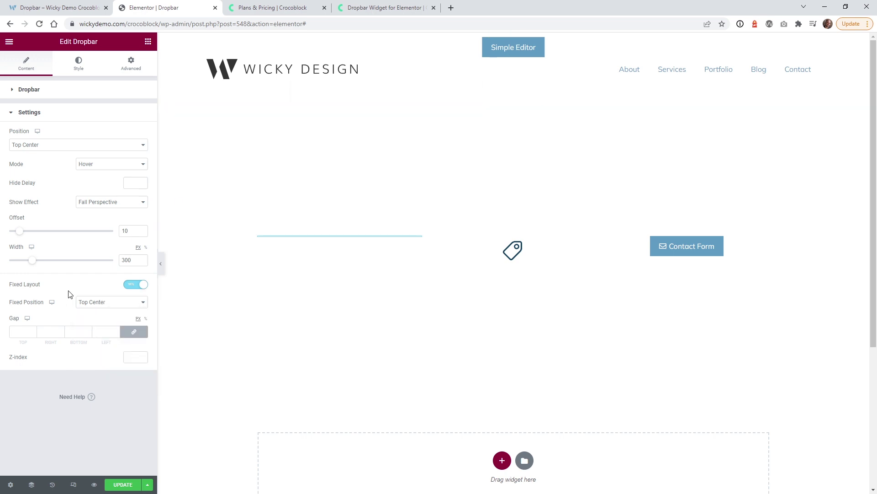
click(136, 284)
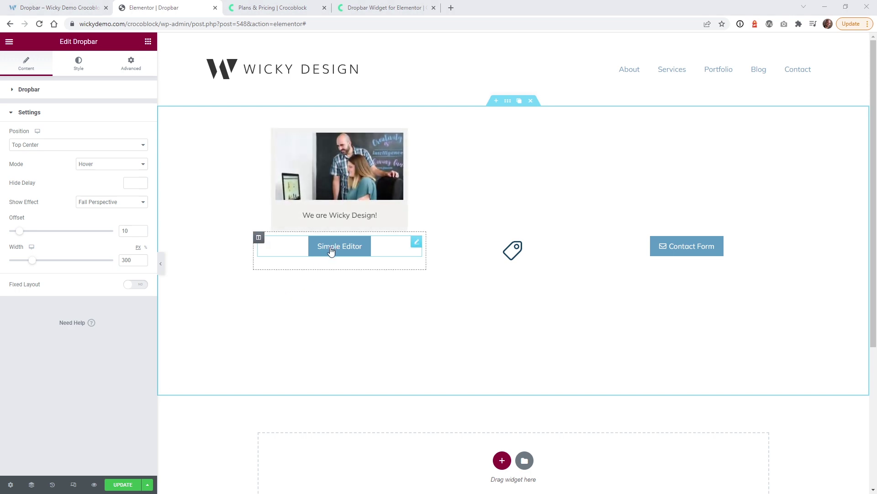
- Open the style settings for the Simple Editor dropbar's content and preview the dropbar
click(78, 63)
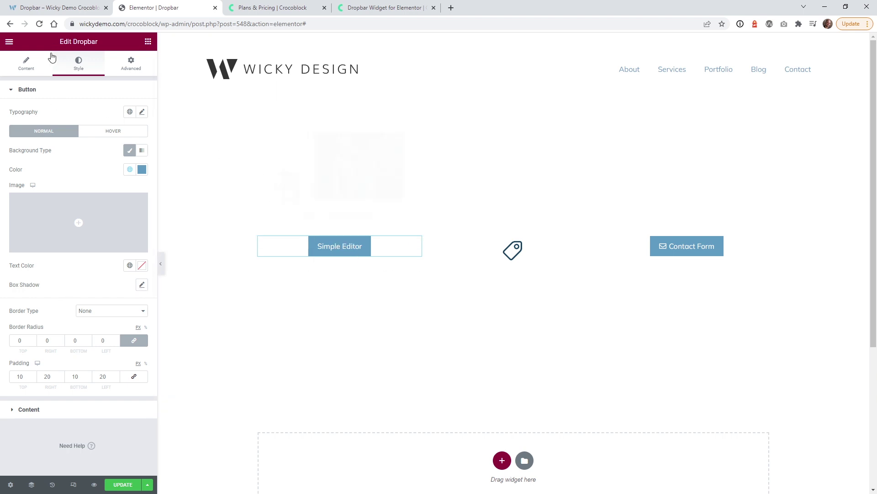
click(49, 90)
click(41, 114)
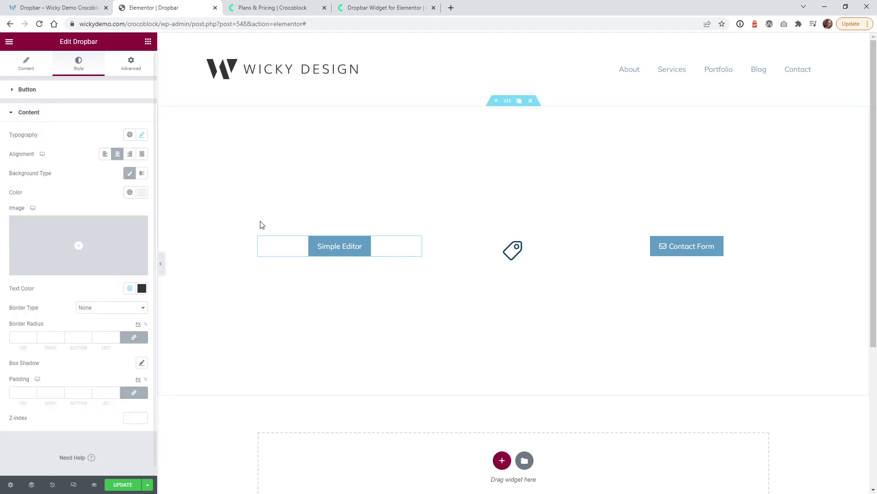
mouse_move(327, 248)
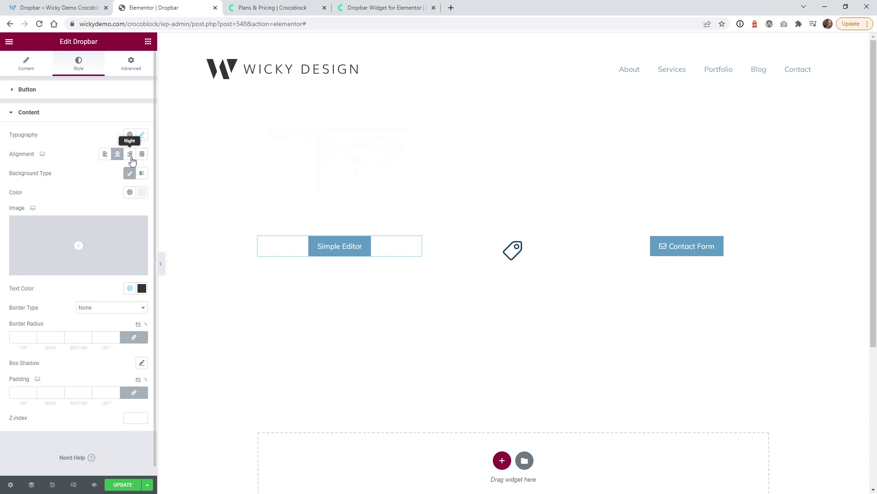
- Try a different text size in the dropbar content's typography, reset the typography to default and preview the dropbar
click(141, 135)
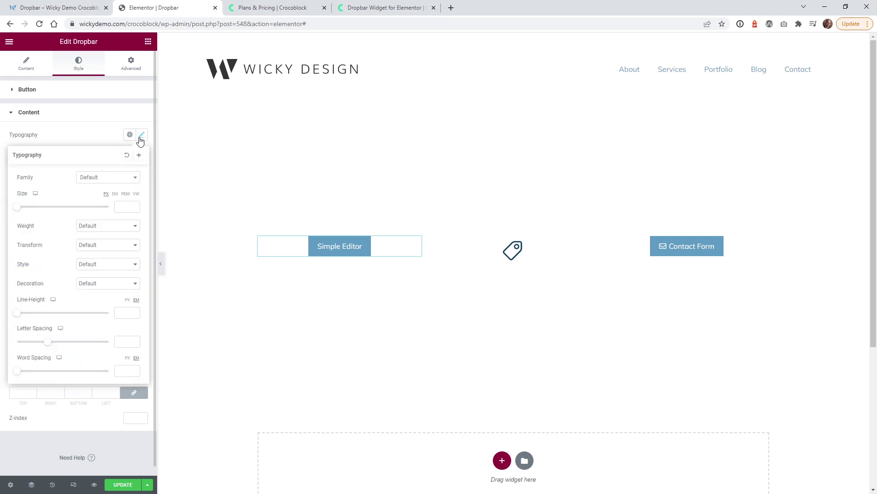
mouse_move(335, 227)
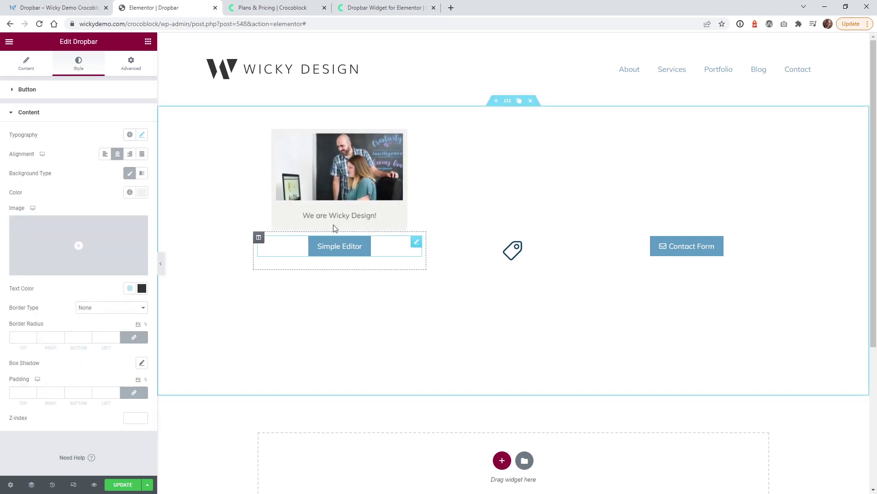
click(141, 134)
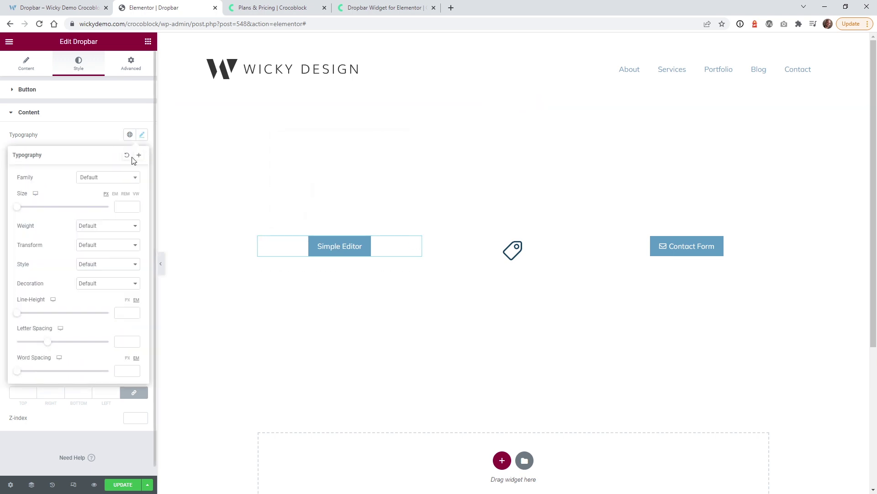
drag(17, 207, 48, 208)
click(127, 155)
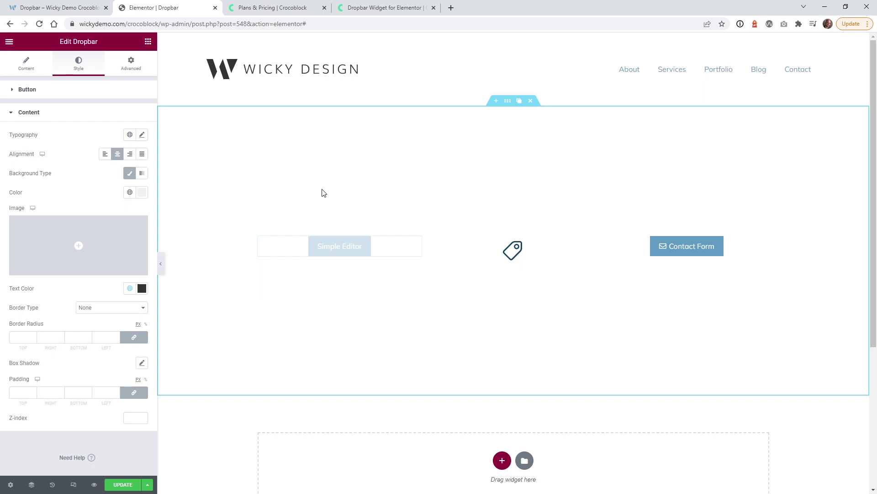
mouse_move(329, 251)
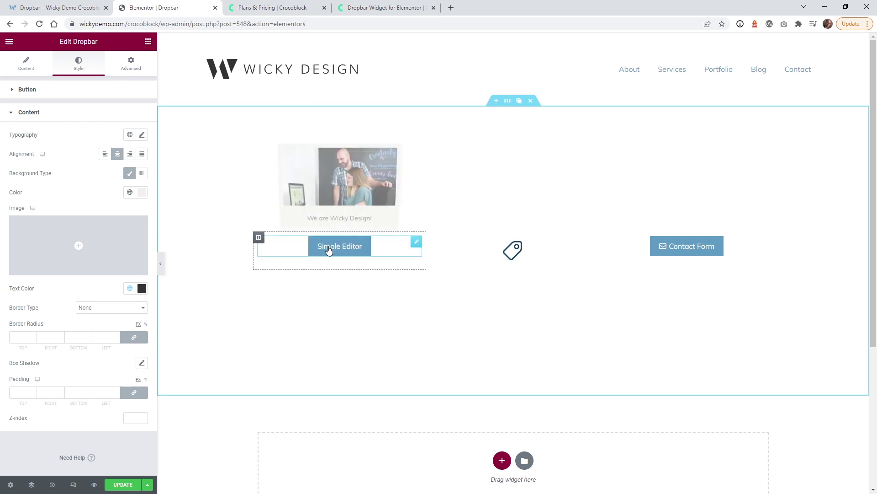
- Try left alignment for the dropbar's content, restore center alignment and preview it
click(104, 154)
mouse_move(325, 254)
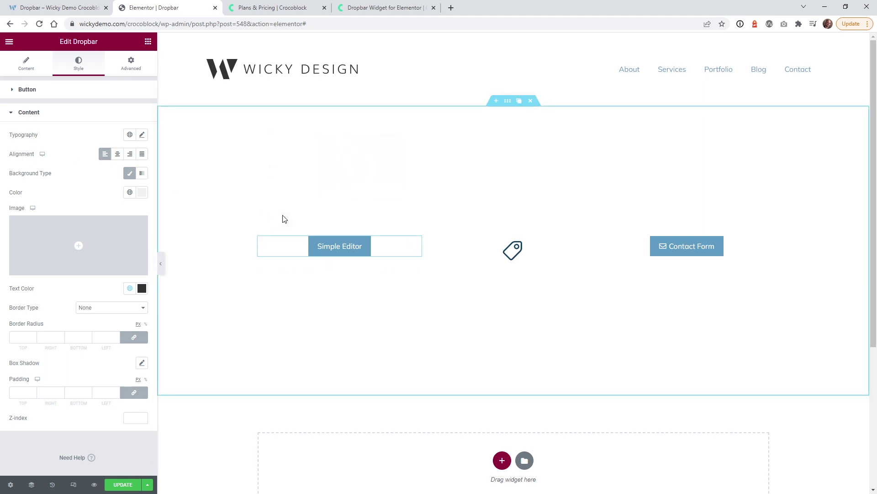
click(118, 154)
mouse_move(334, 251)
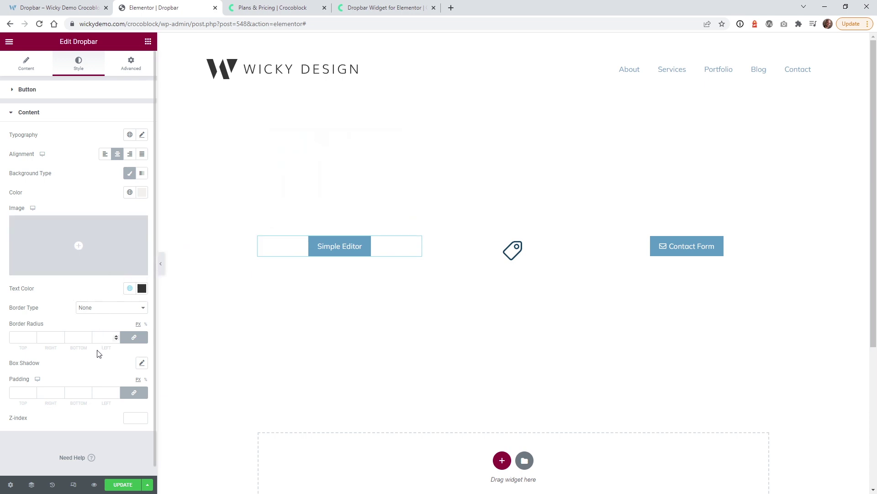
- Enable an outline box shadow on the dropbar content with horizontal 9, vertical 15, blur 10 and spread 0, and preview it
click(142, 362)
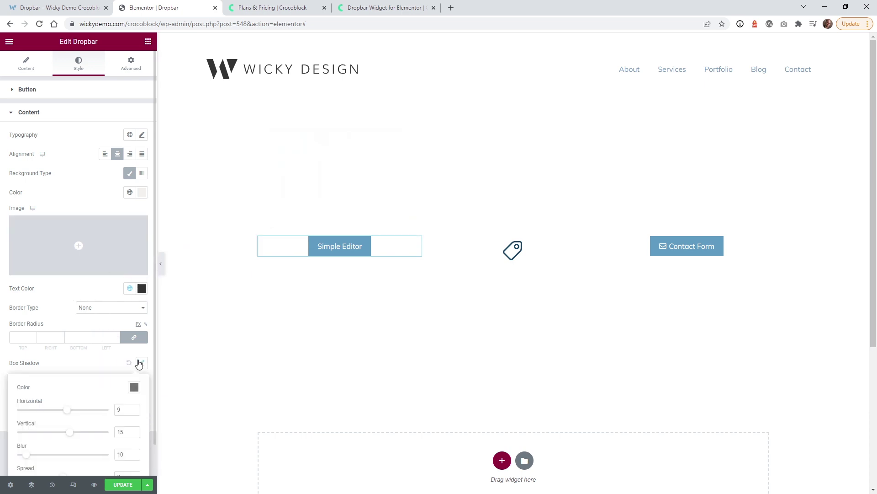
mouse_move(317, 253)
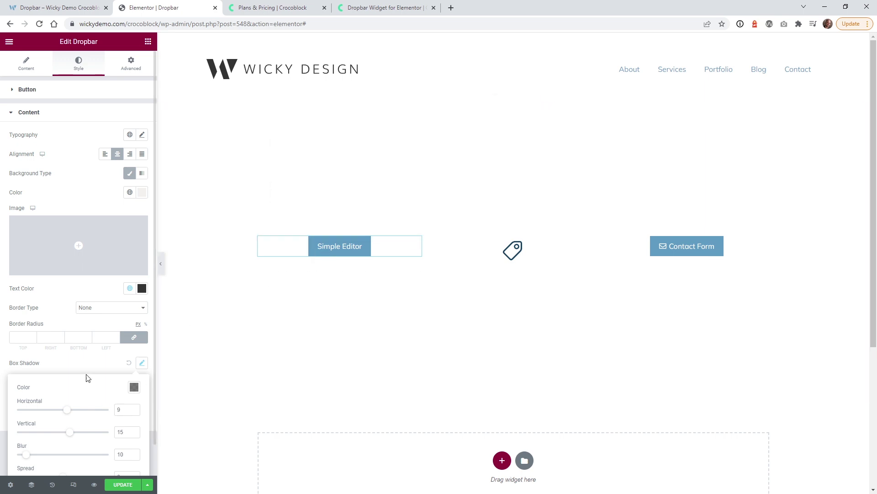
scroll(91, 365, down, 1)
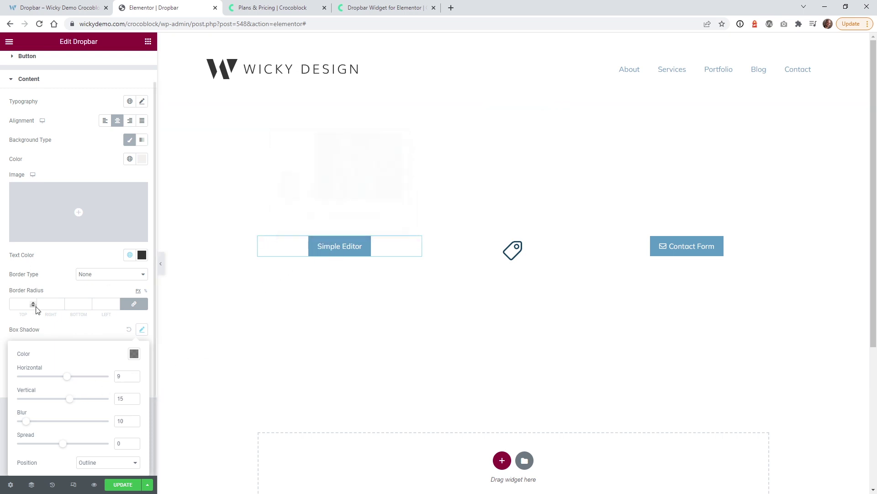
click(27, 339)
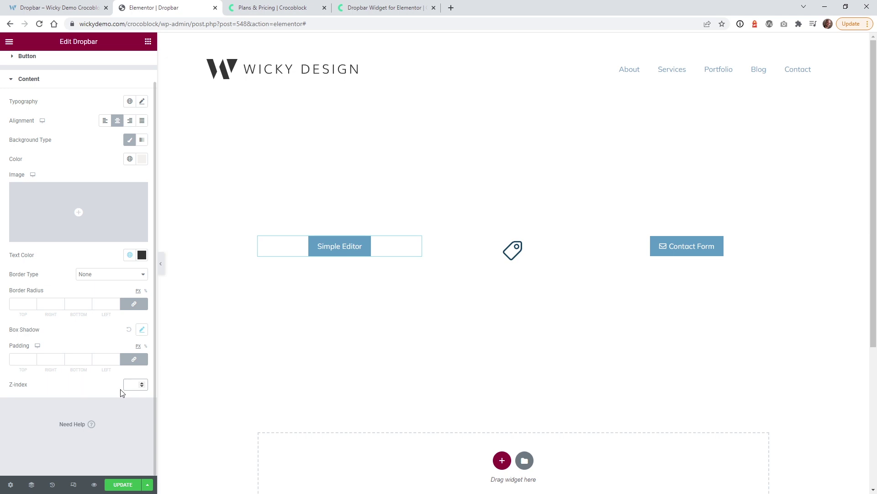
- Update the page and check the Simple Editor dropbar's box shadow on the live page
click(124, 484)
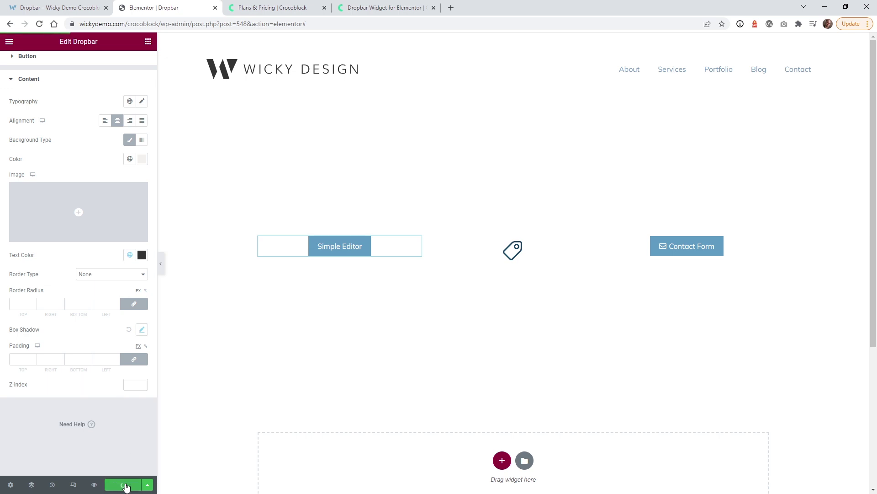
click(95, 484)
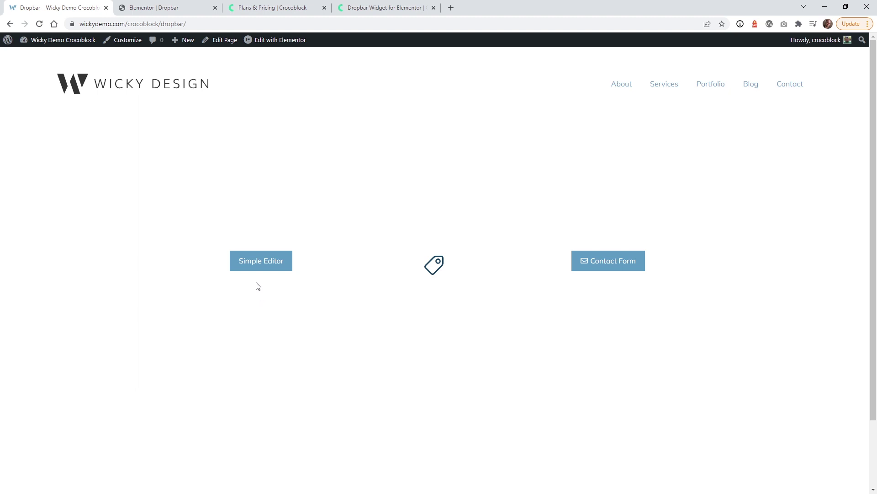
mouse_move(251, 270)
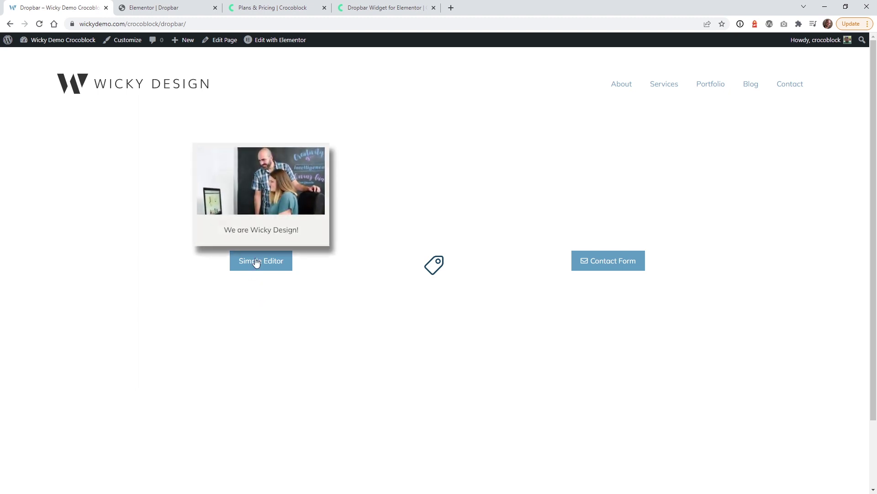
drag(232, 230, 297, 242)
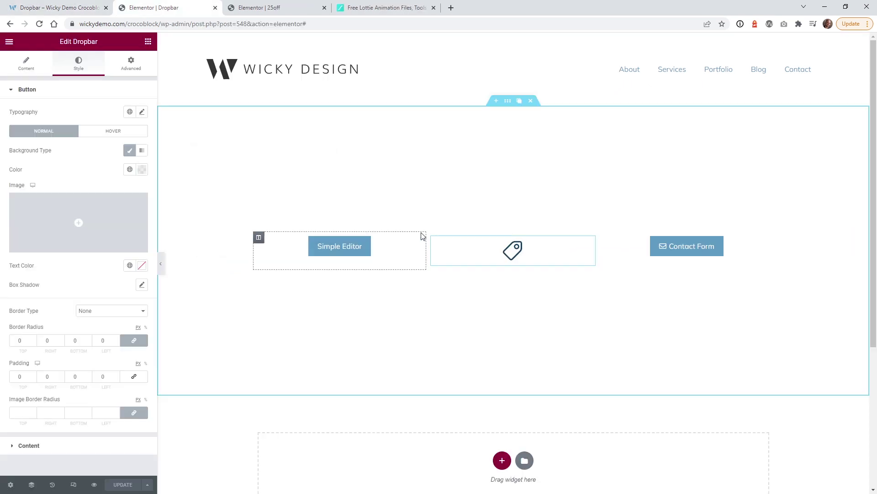
- Review the tag image dropbar's content settings and the column and section layout of its 25off template, and return to the Dropbar page editor
mouse_move(511, 252)
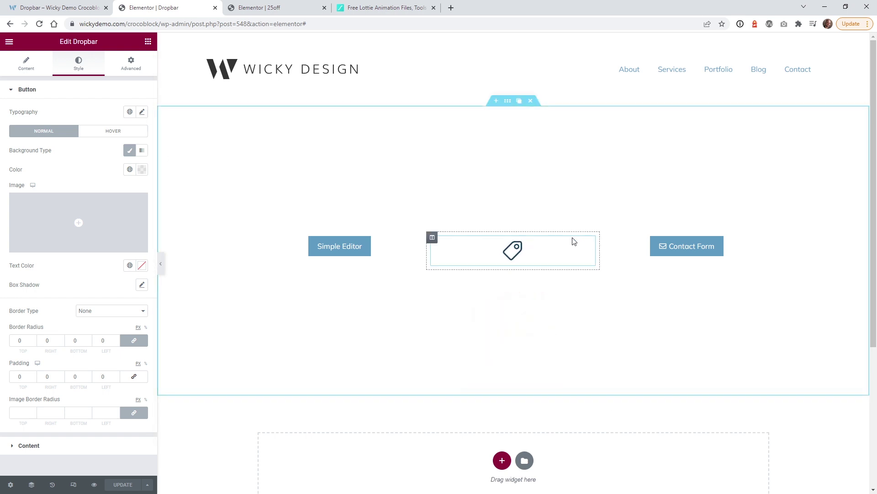
click(27, 65)
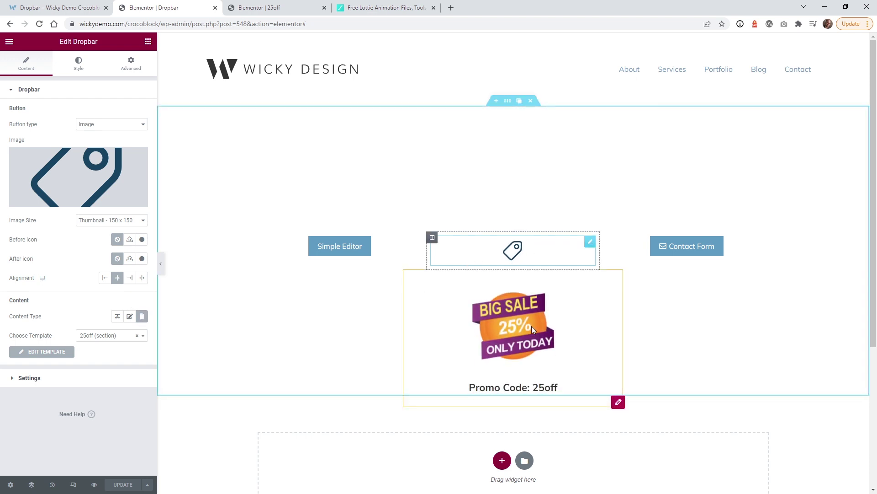
click(272, 5)
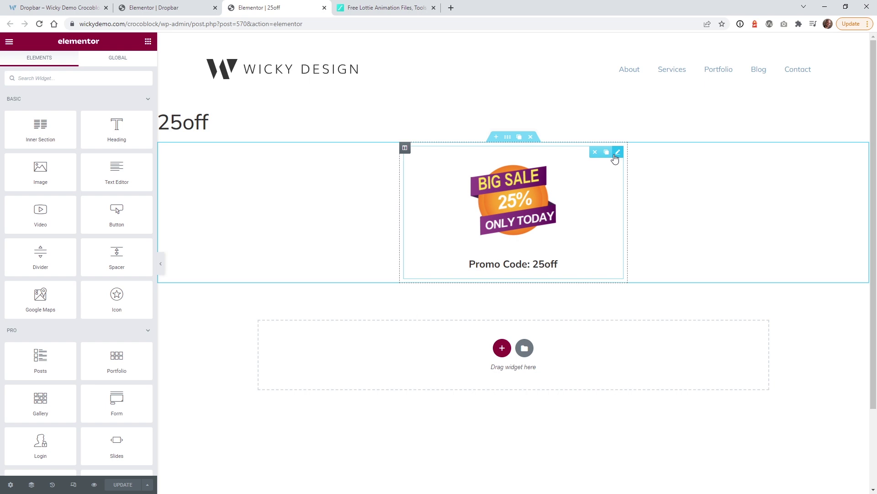
click(405, 148)
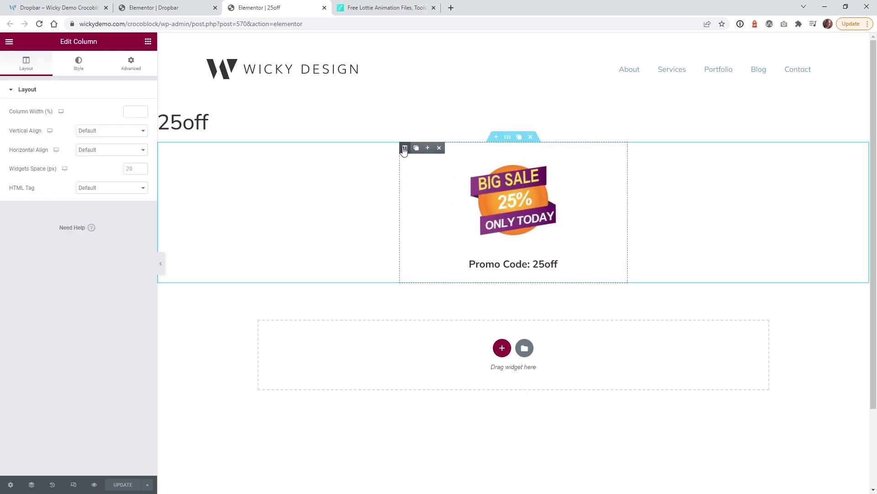
click(506, 137)
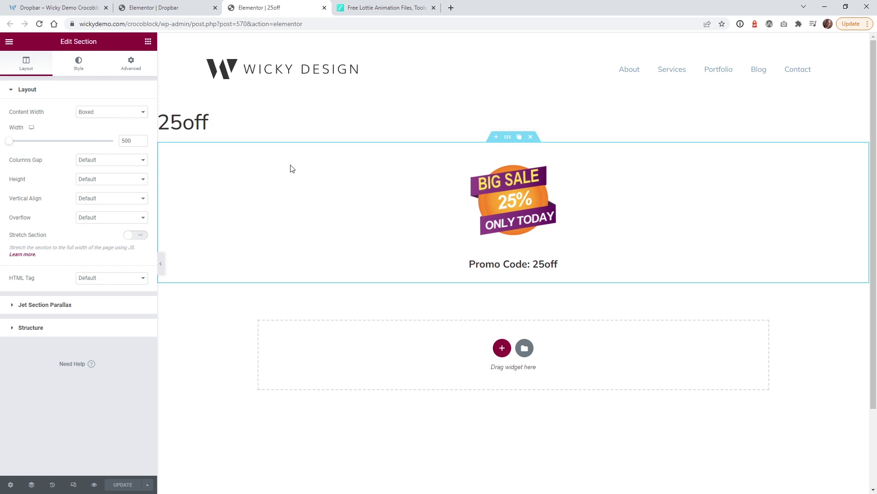
click(186, 6)
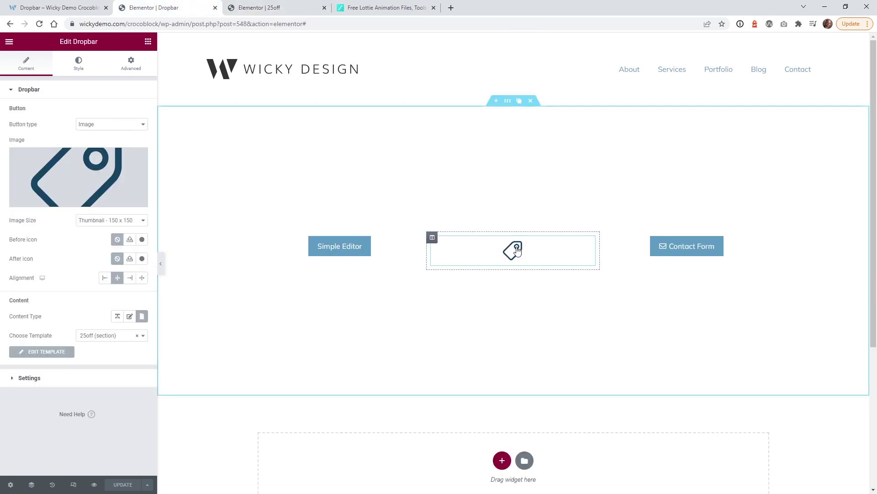
- Compare the tag image dropbar with its 25off template's section layout, and open the template's Lottie widget for editing
mouse_move(520, 259)
click(256, 7)
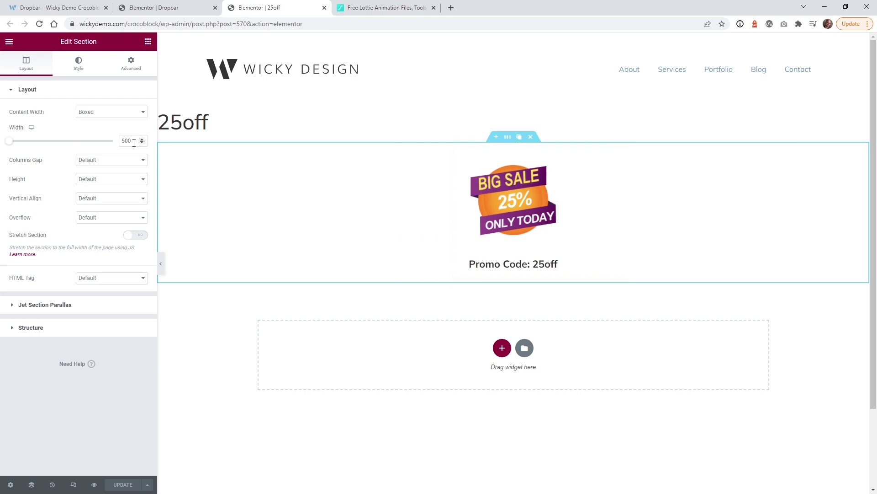
click(144, 6)
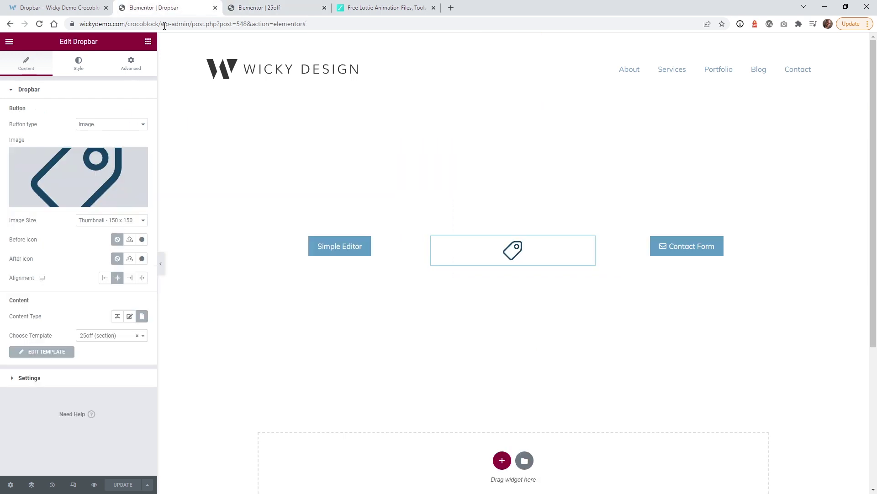
click(256, 8)
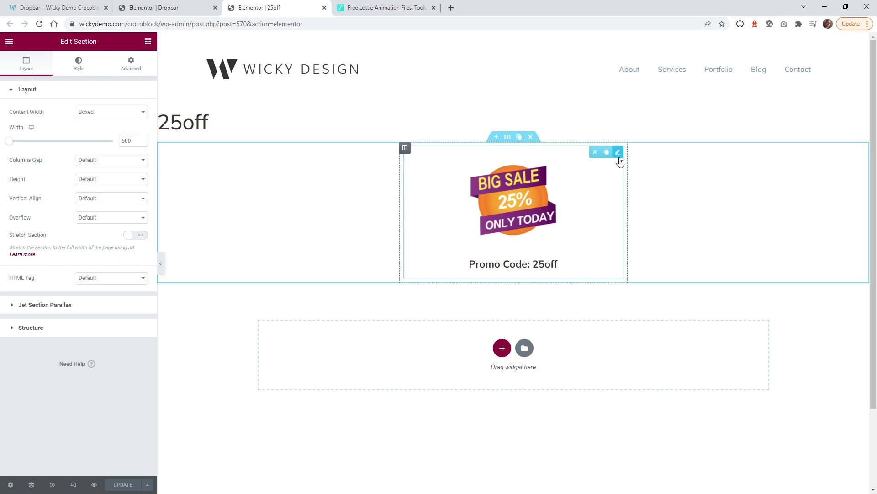
click(618, 155)
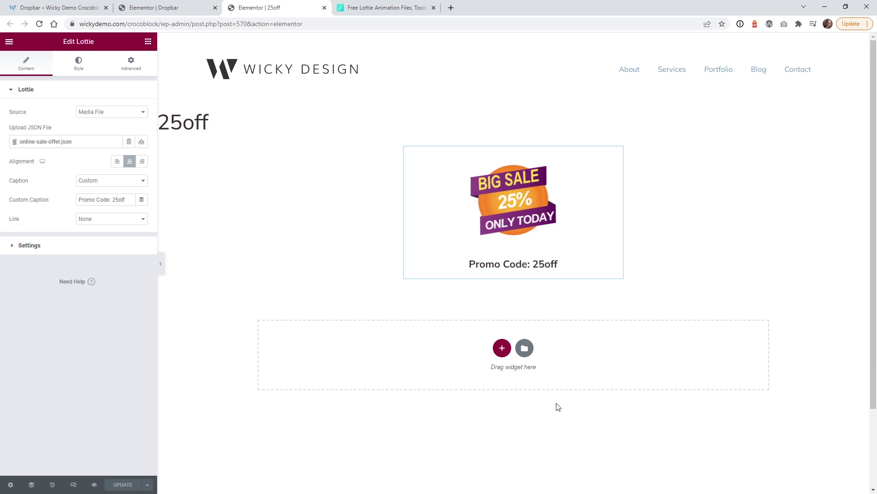
- Examine the download formats of the 50 percent off Discount animation on LottieFiles, and return to the 25off template editor
click(376, 8)
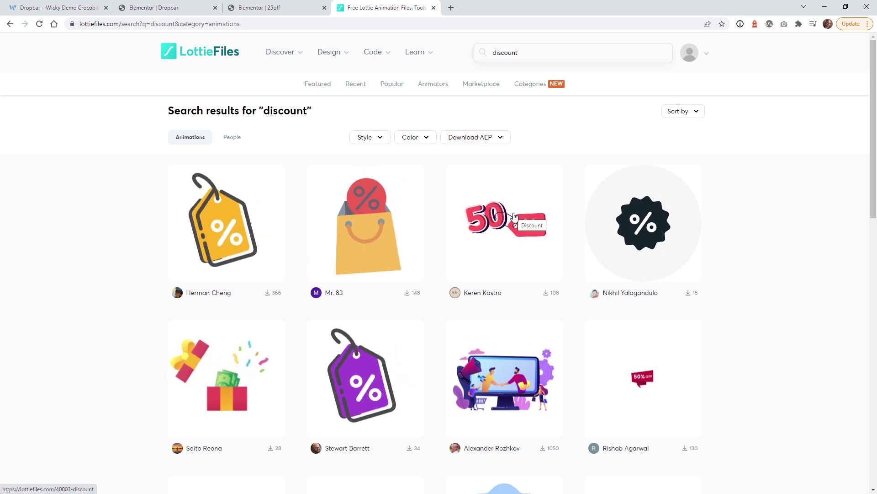
click(500, 230)
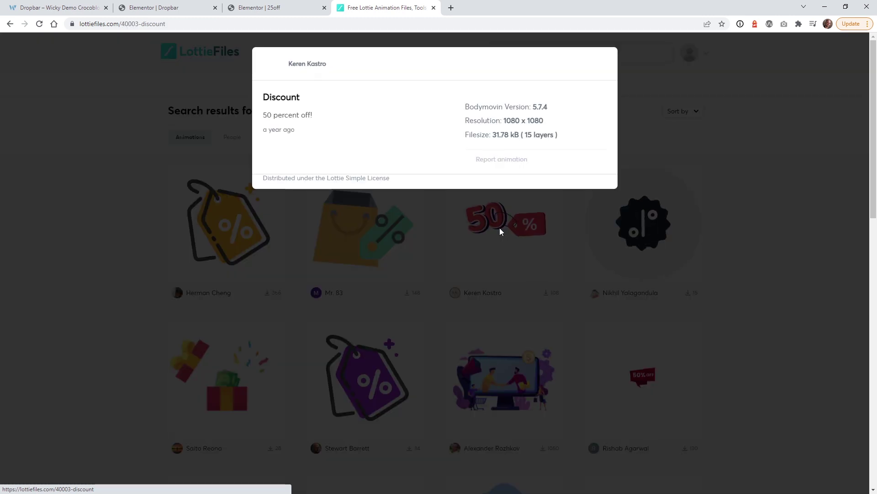
click(515, 65)
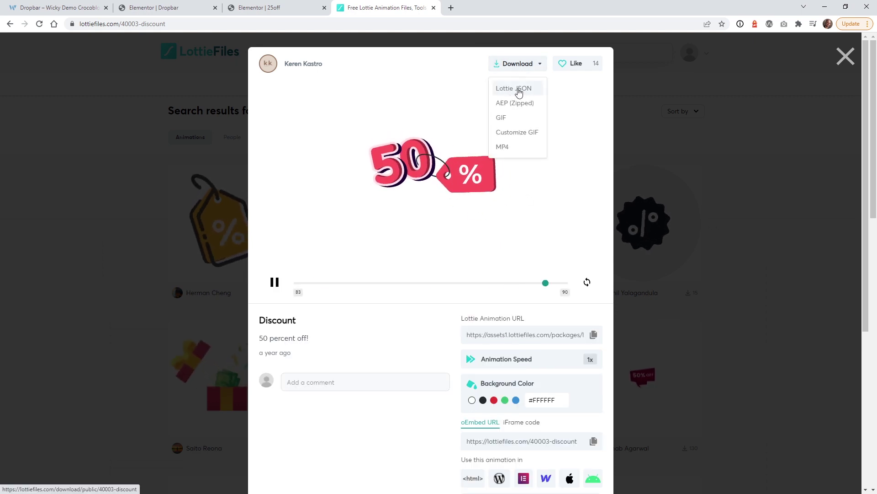
click(845, 56)
click(294, 7)
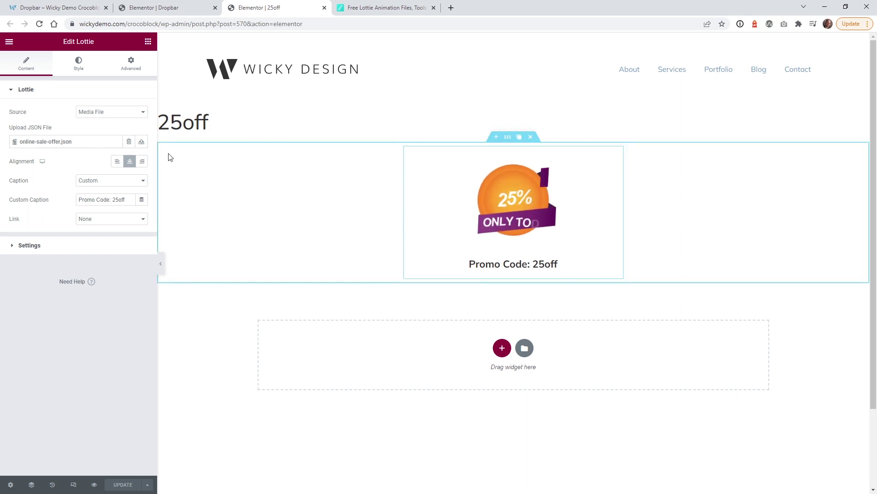
- Try left alignment and no caption on the Lottie widget, restoring center alignment and the custom caption
click(117, 161)
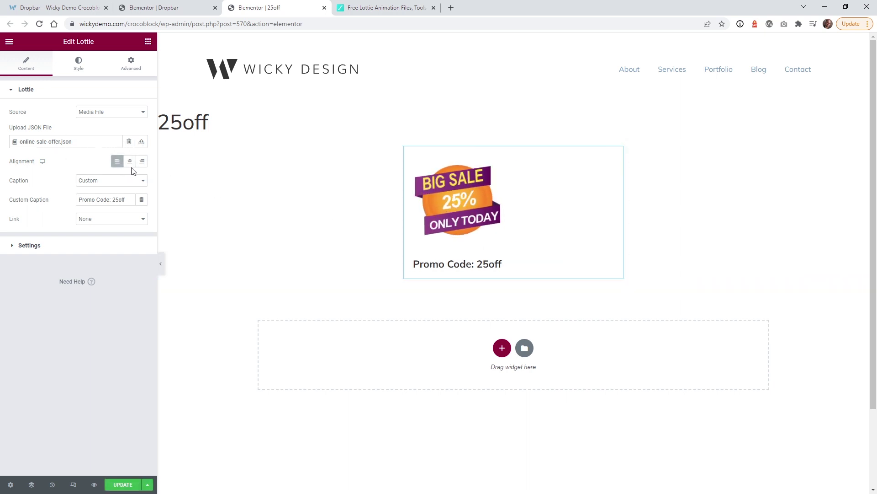
click(130, 162)
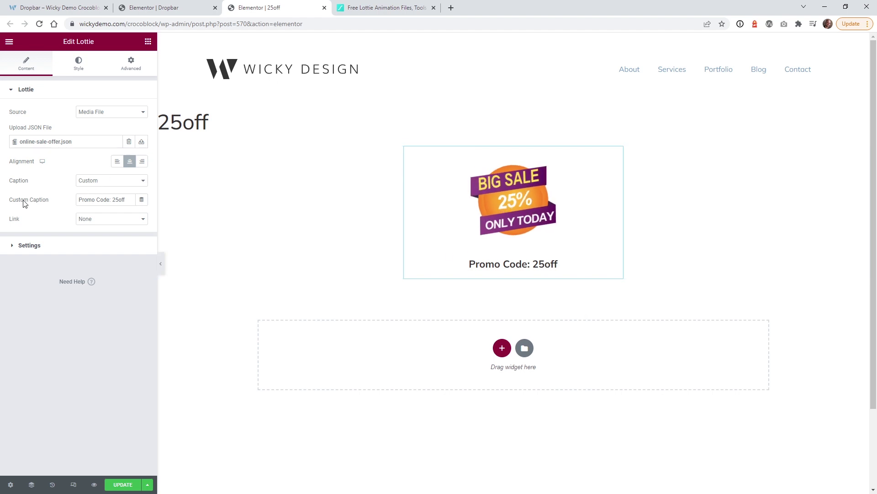
click(92, 180)
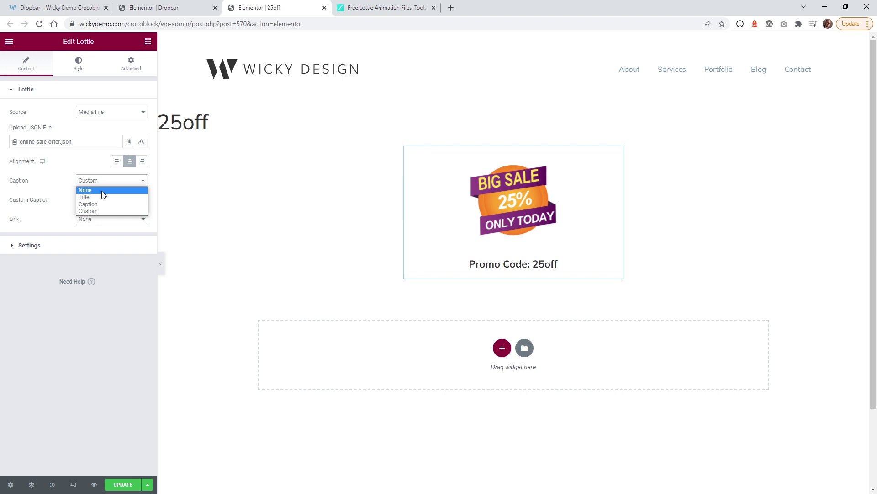
click(103, 193)
click(98, 181)
click(99, 218)
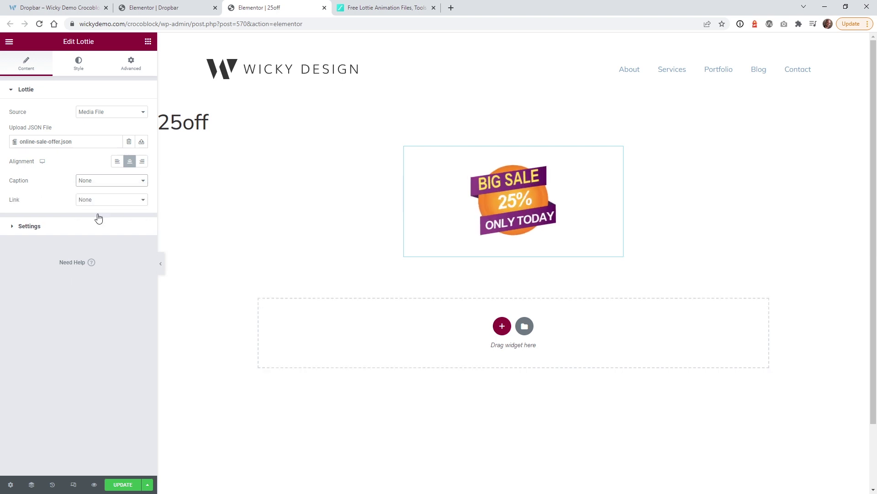
key(ctrl+z)
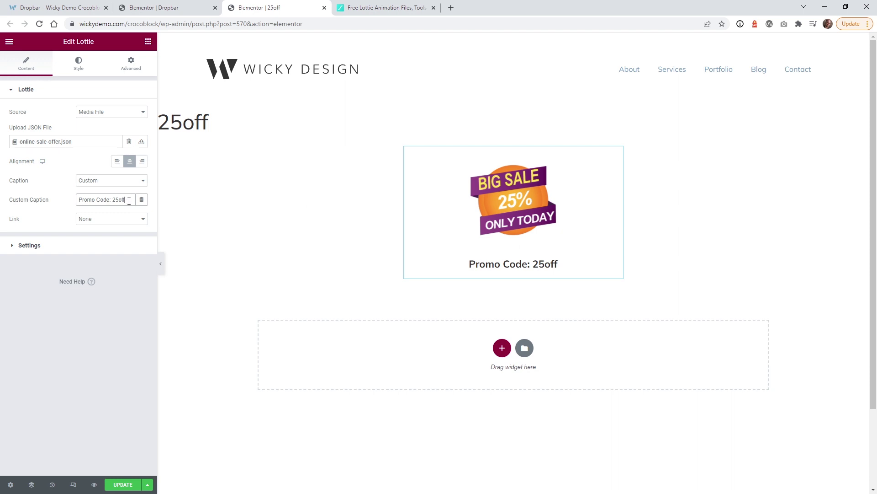
- Preview the tag image dropbar on the Dropbar page and examine the Lottie widget's playback settings in the 25off template
click(164, 7)
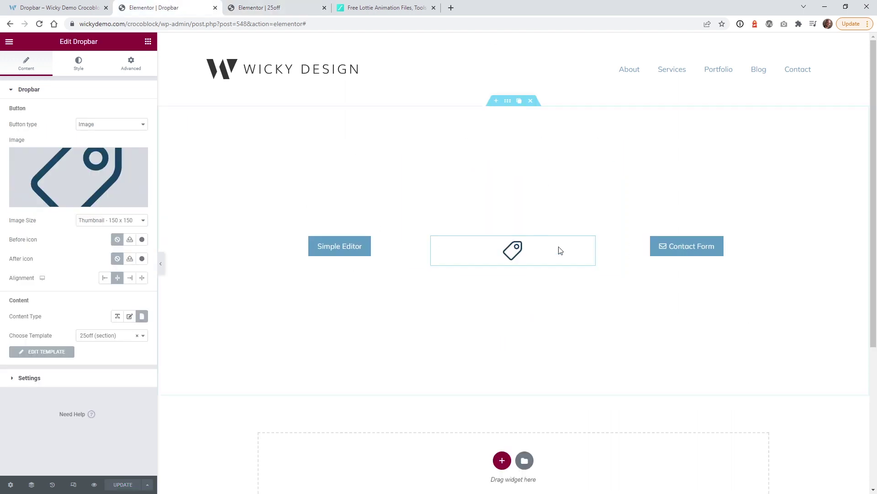
mouse_move(519, 256)
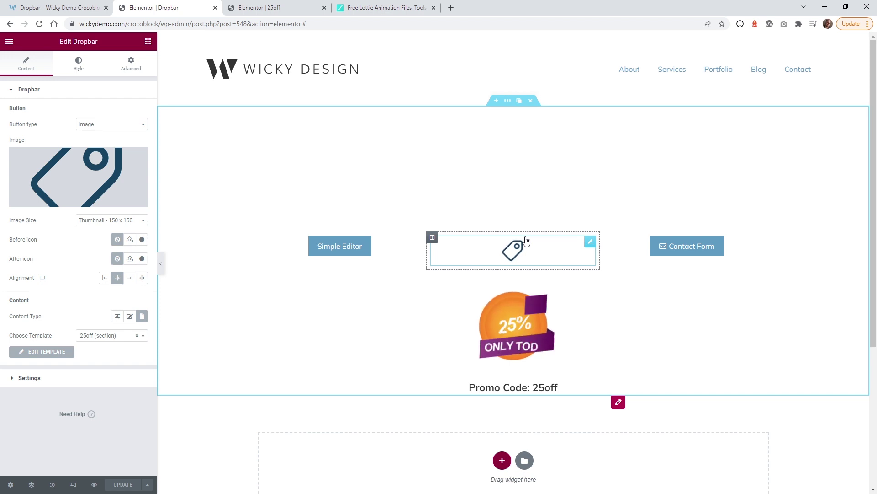
click(271, 7)
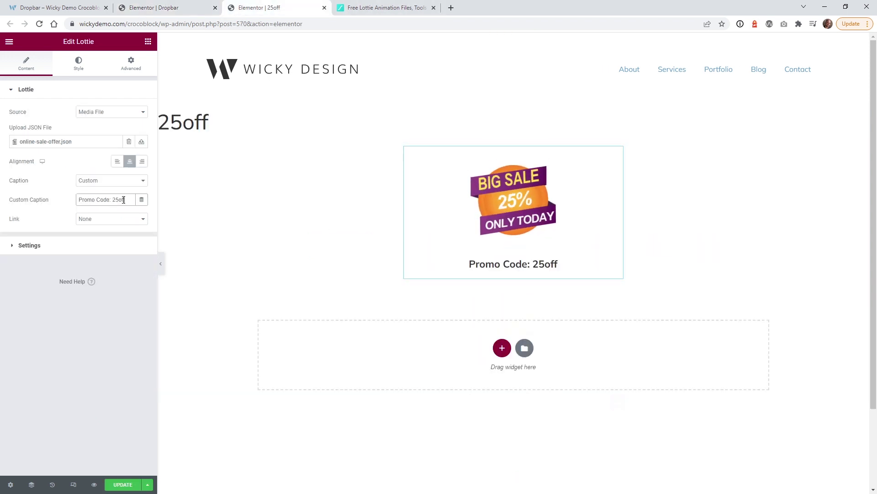
click(29, 246)
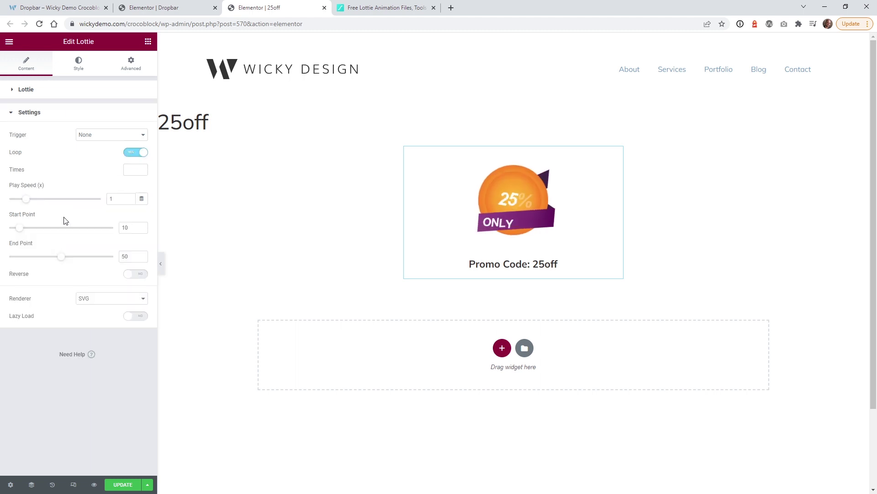
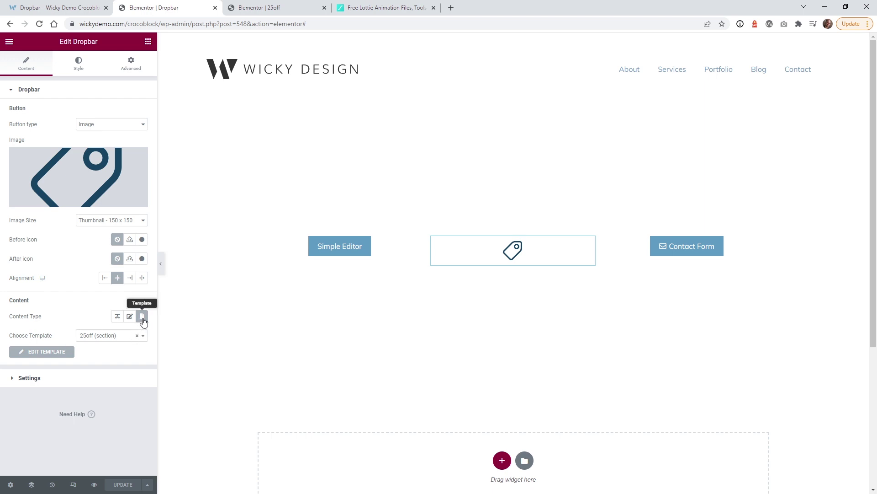
- Check the template selector of the tag image dropbar and preview its 25off content
click(98, 339)
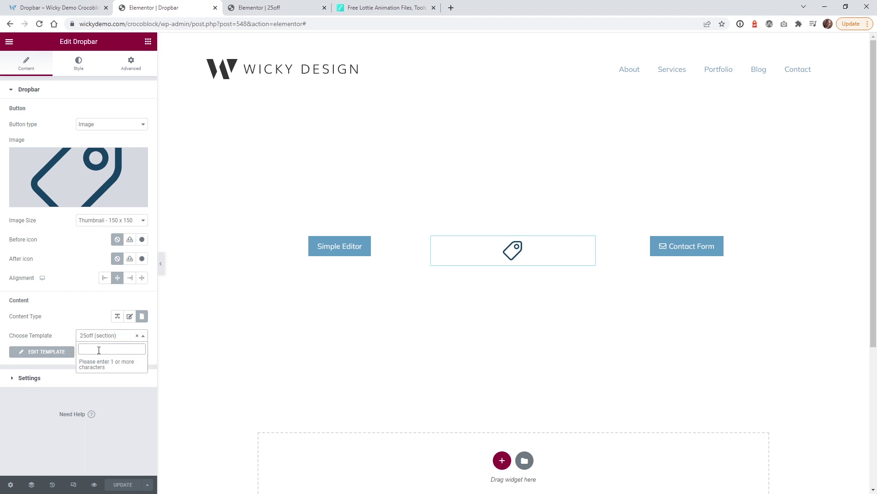
click(60, 329)
mouse_move(513, 250)
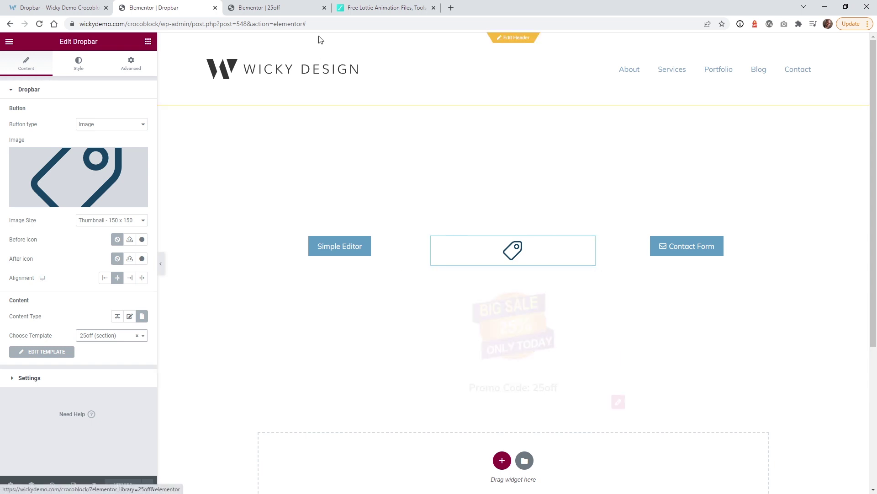
- Close the 25off template editor and the LottieFiles page, returning to the Dropbar page editor
click(272, 8)
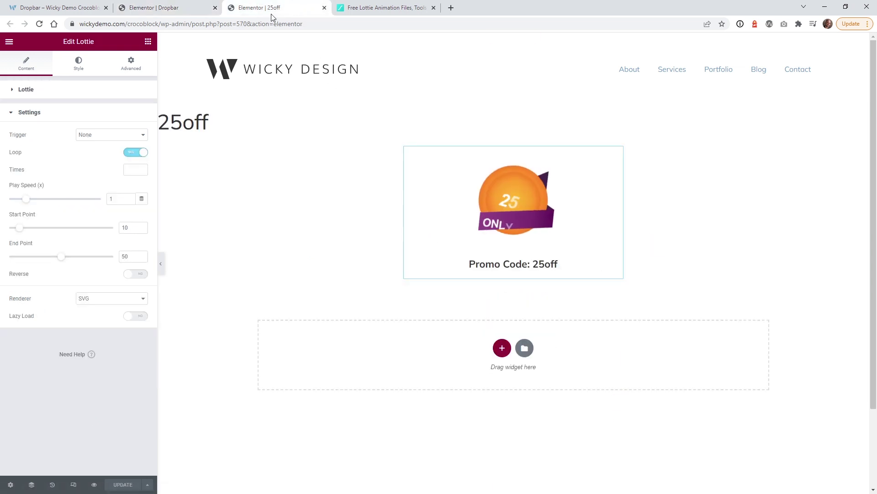
click(325, 8)
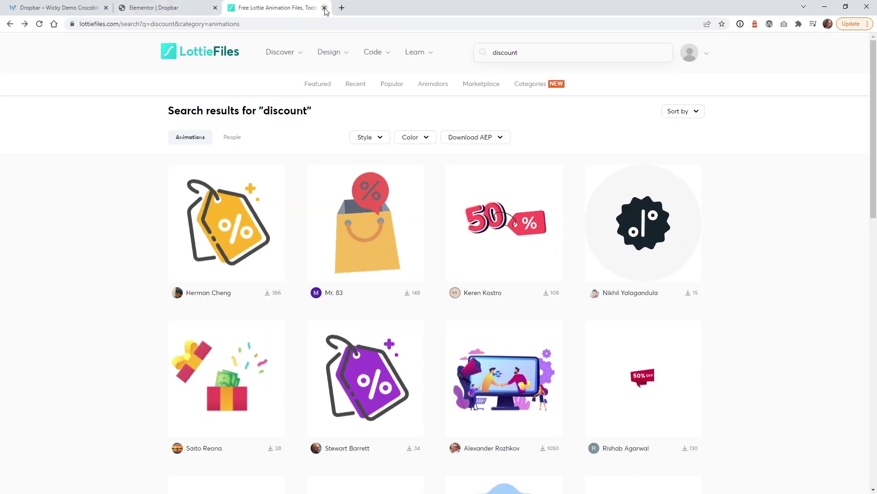
click(325, 9)
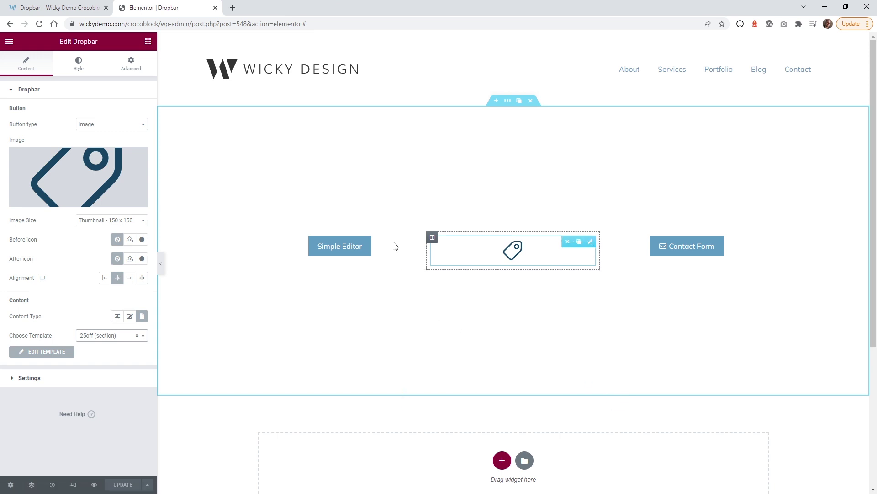
- Examine the button type and image size options of the tag image dropbar
click(92, 127)
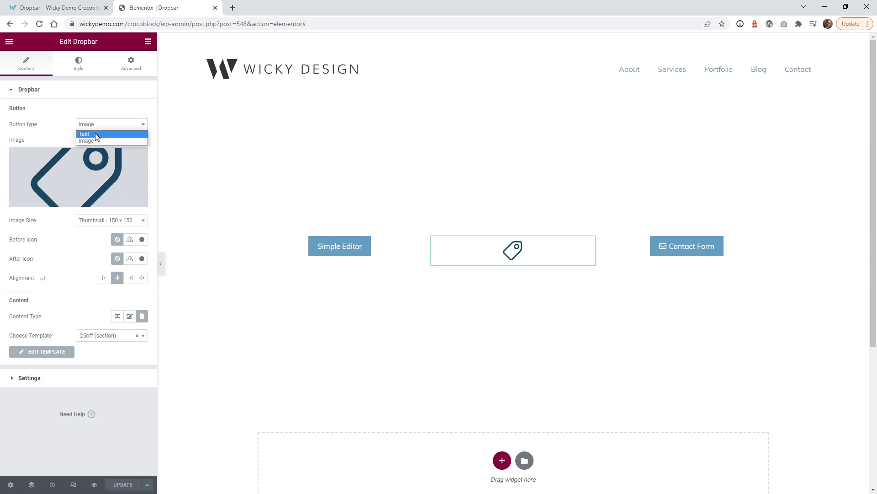
click(34, 126)
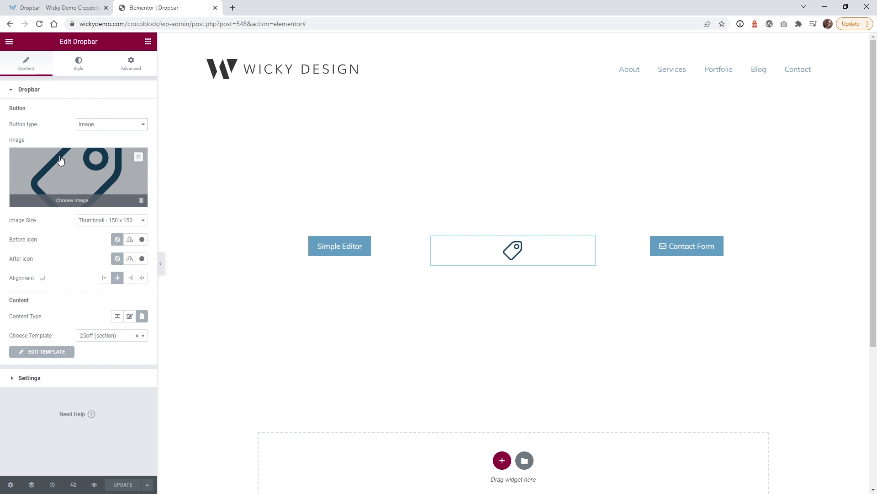
click(115, 220)
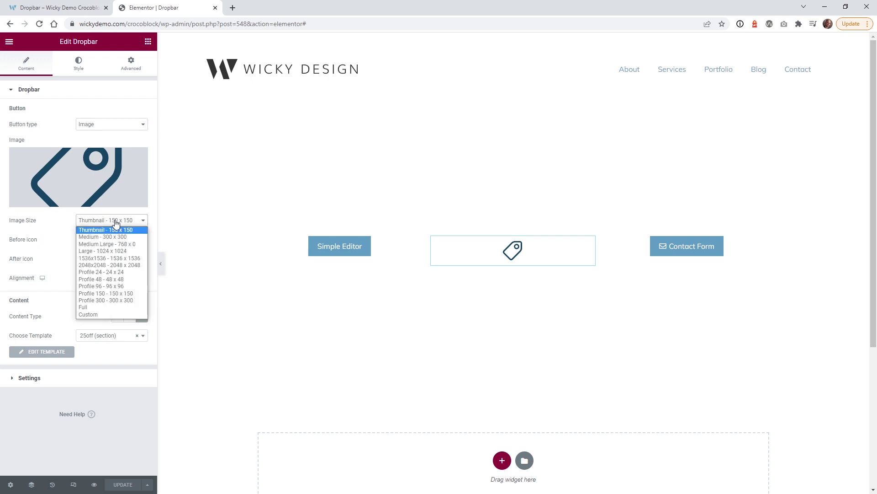
click(56, 227)
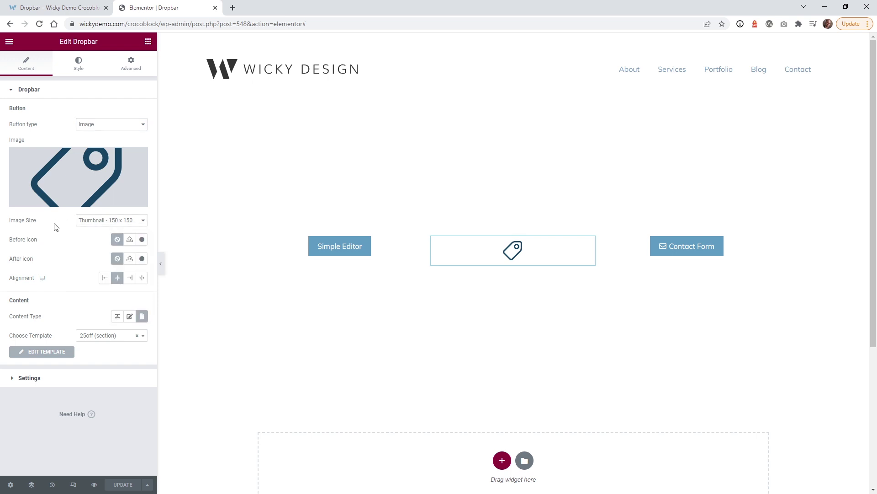
- Examine the tag image dropbar's display settings and position options, and preview its dropdown content
click(26, 378)
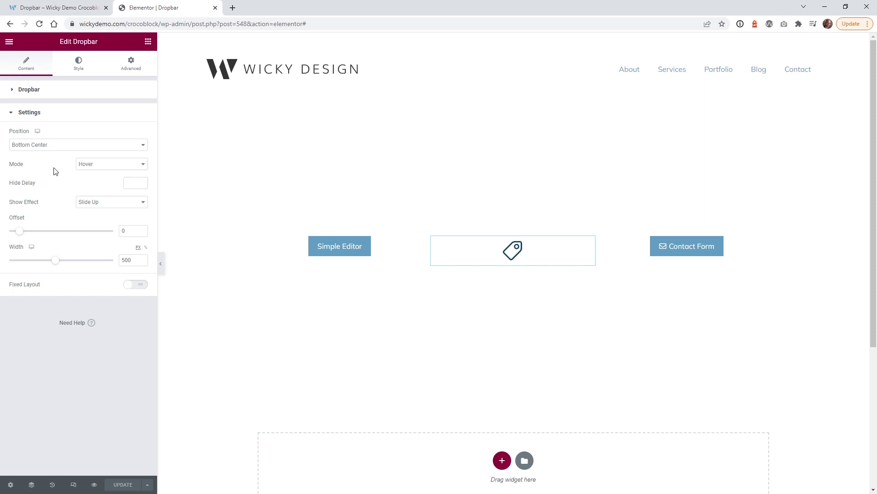
click(44, 145)
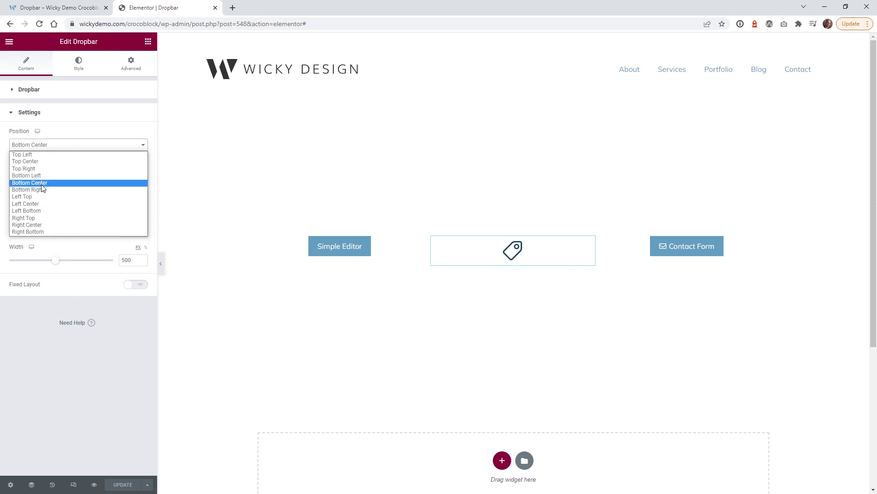
click(13, 129)
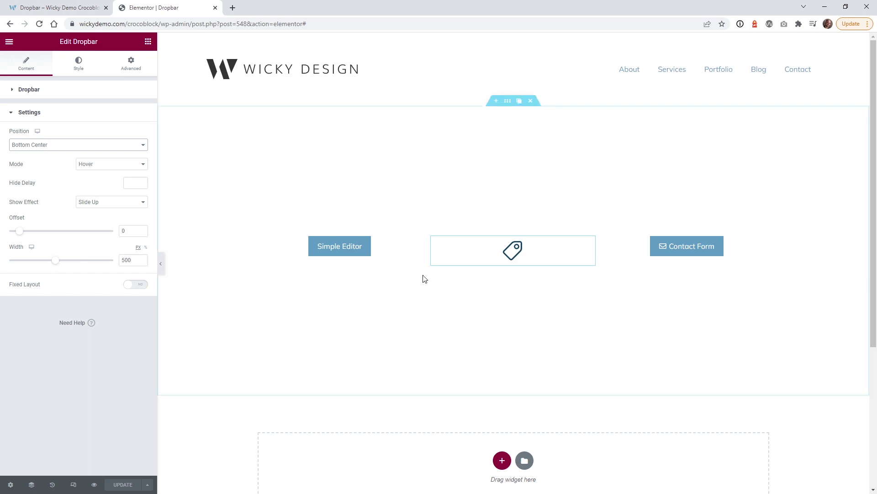
mouse_move(503, 262)
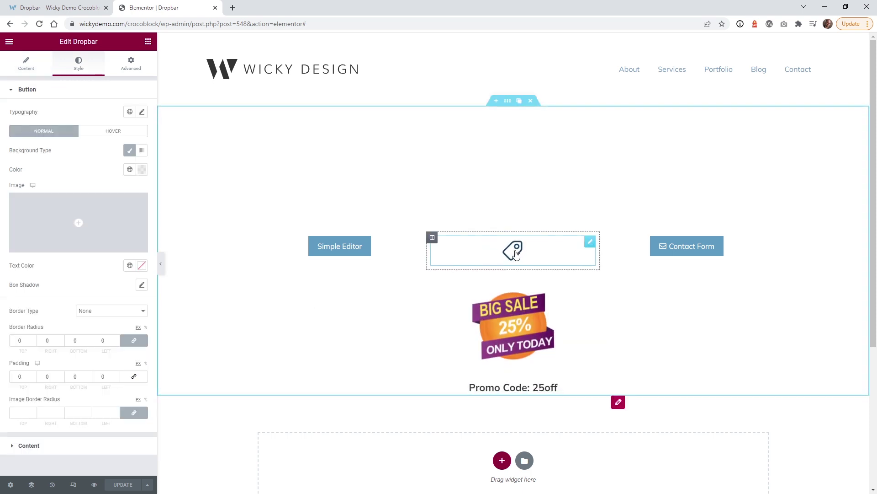
- Examine the tag image button's hover styling, preview its animation, and review the dropbar's content style options
click(96, 137)
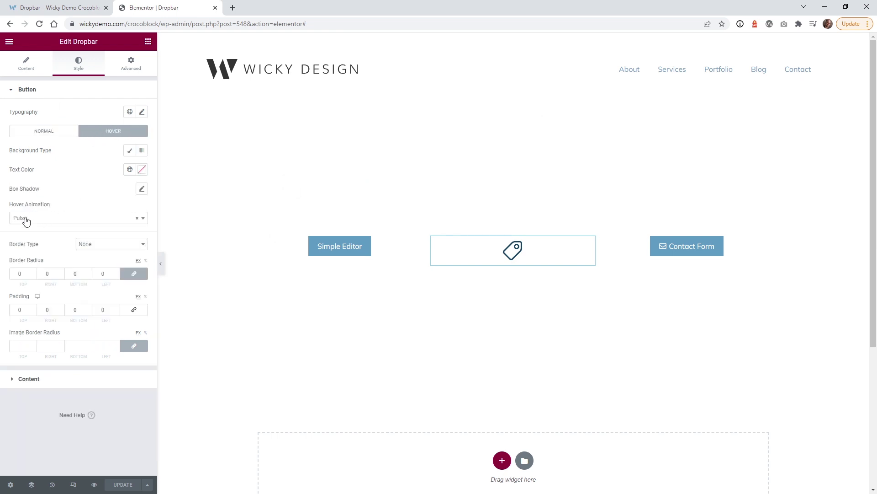
mouse_move(514, 249)
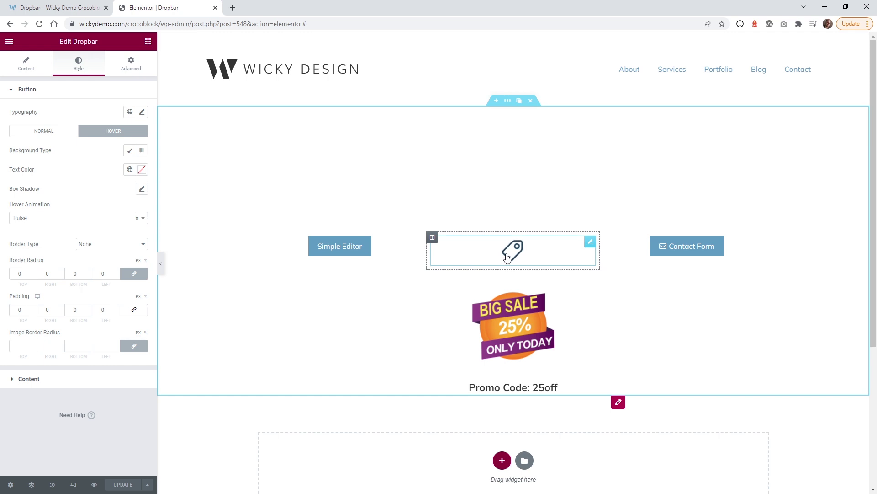
click(51, 383)
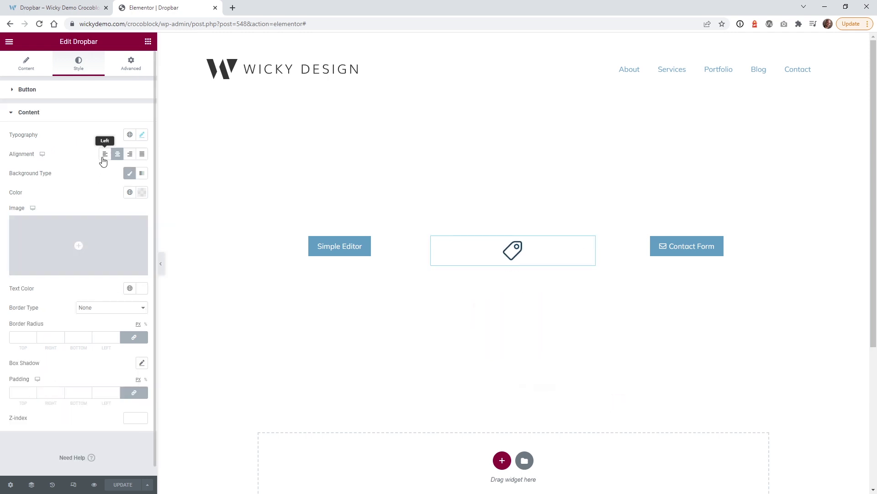
click(51, 113)
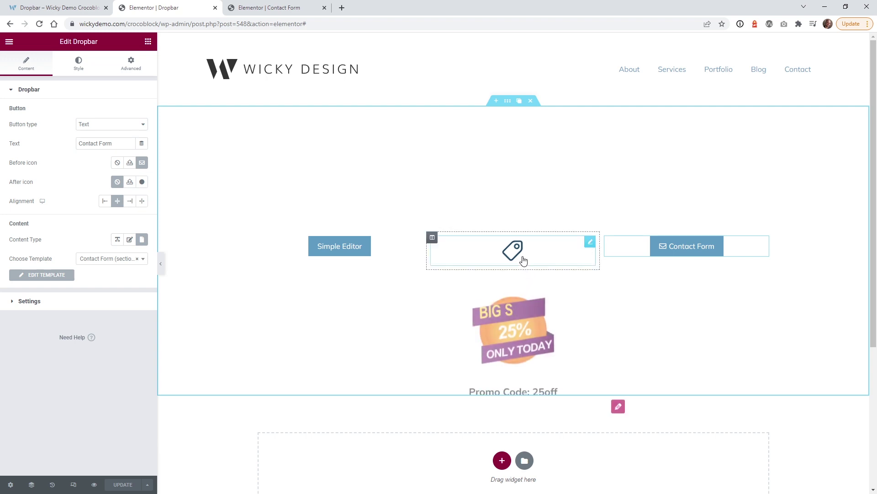
- Examine the Contact Form template's section layout and form widget fields, and return to the Dropbar page editor
mouse_move(765, 244)
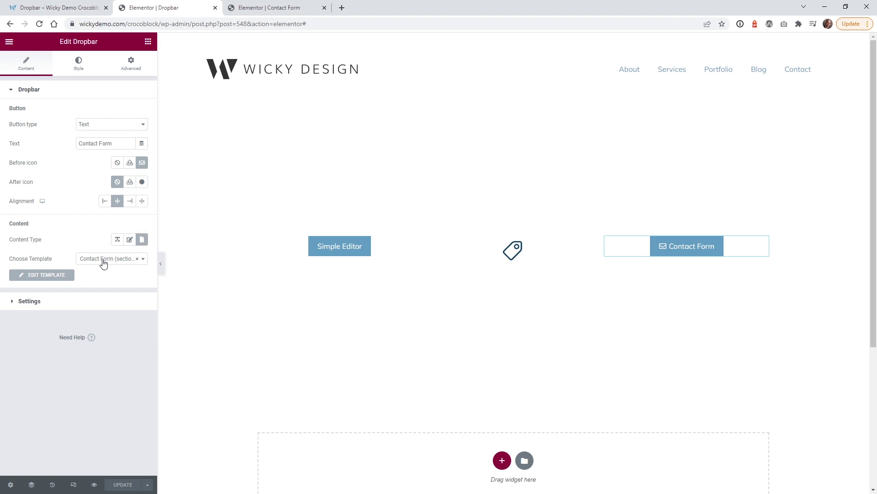
click(288, 7)
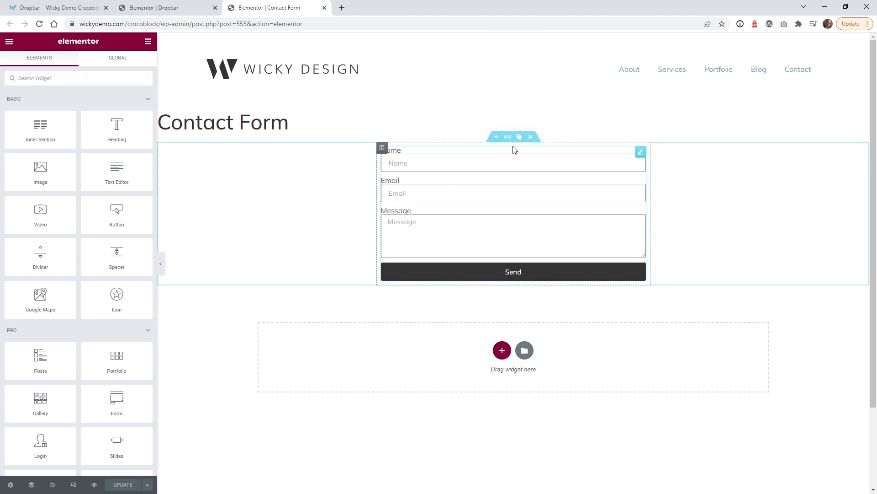
drag(508, 137, 513, 151)
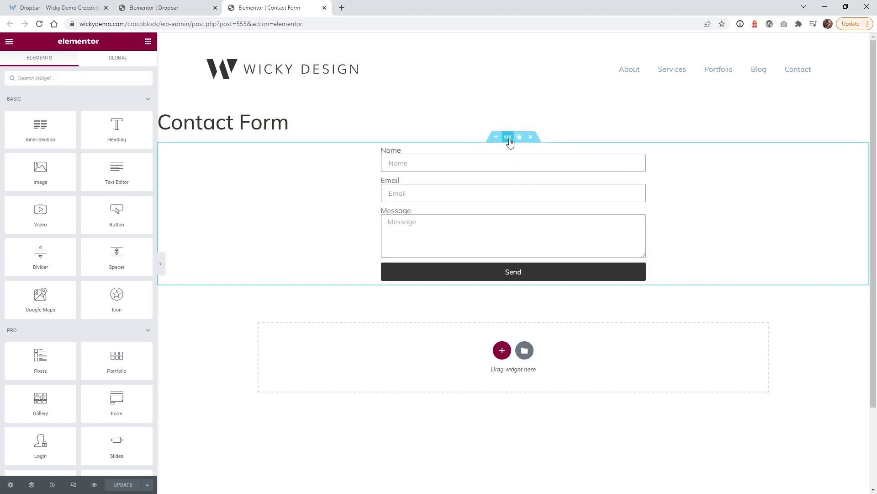
click(509, 137)
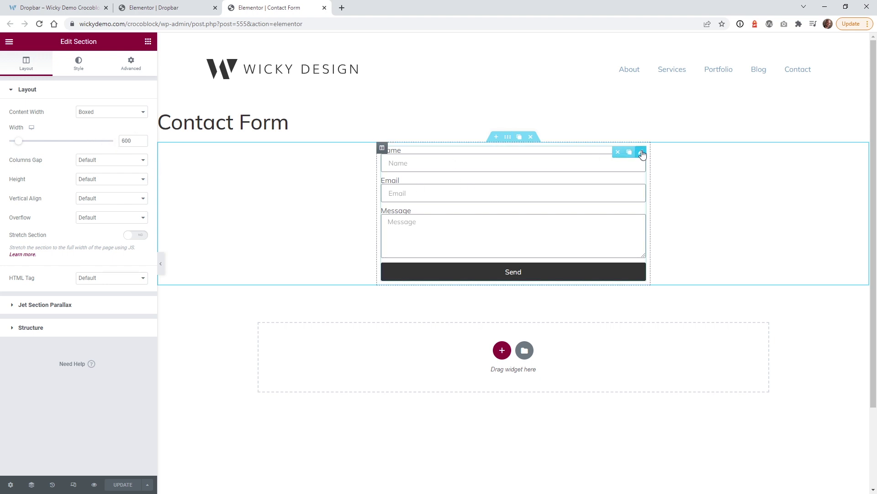
click(642, 153)
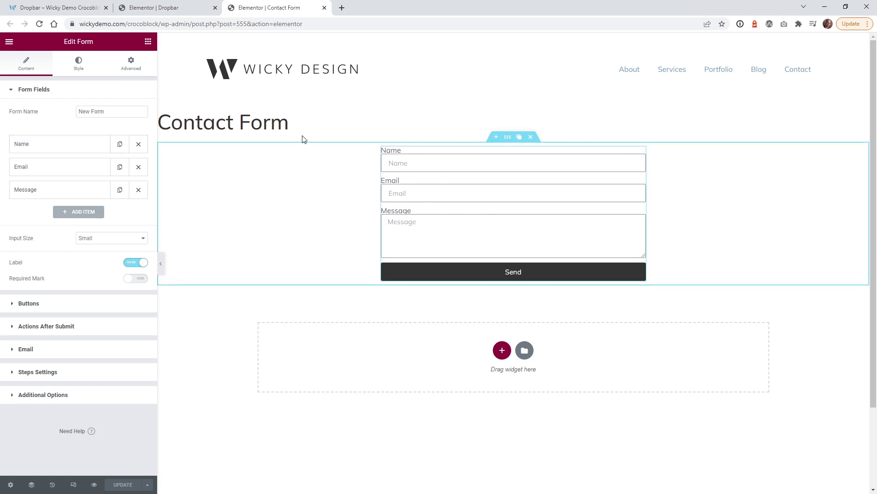
click(195, 6)
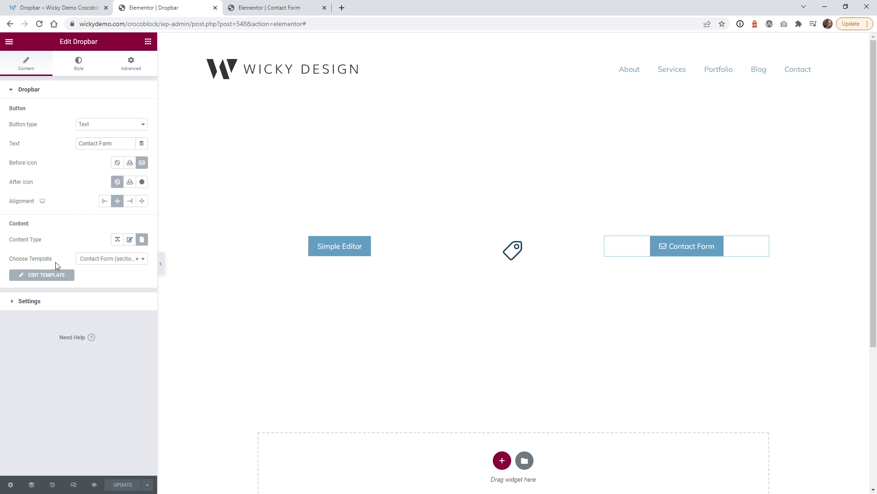
- Set the Contact Form dropbar's desktop width to 600 px and preview its dropdown form
mouse_move(680, 256)
click(43, 301)
drag(139, 259, 115, 260)
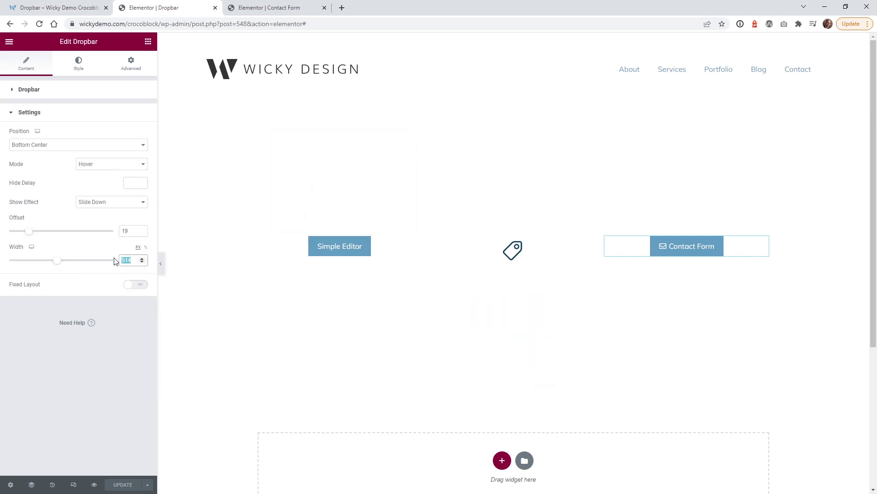
text(600)
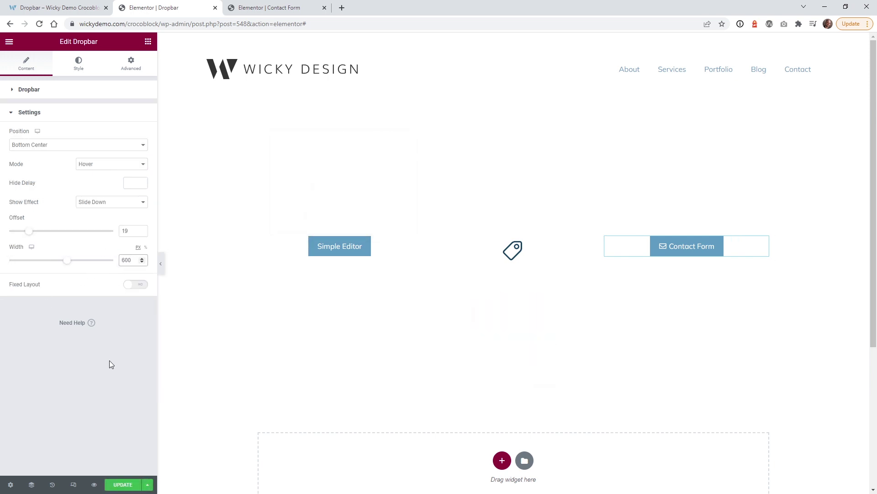
mouse_move(701, 247)
- Examine the Contact Form dropbar's button and content style options, including the box shadow, and preview the dropdown
click(74, 67)
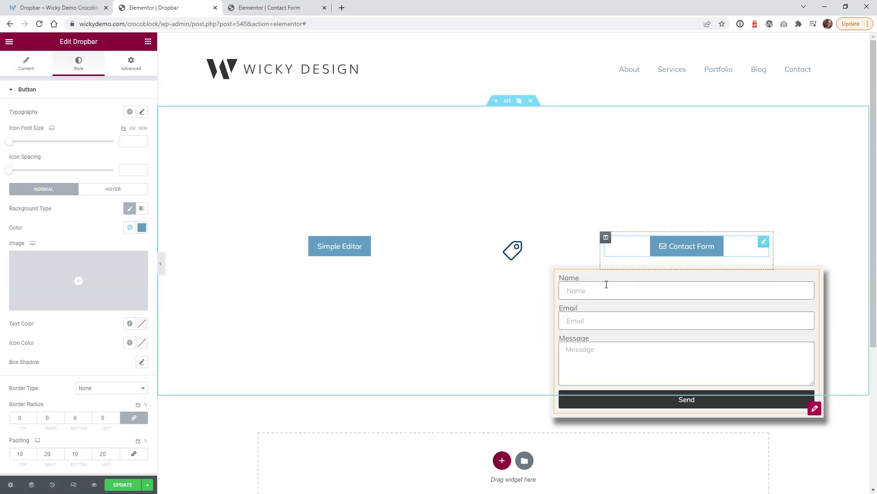
click(66, 89)
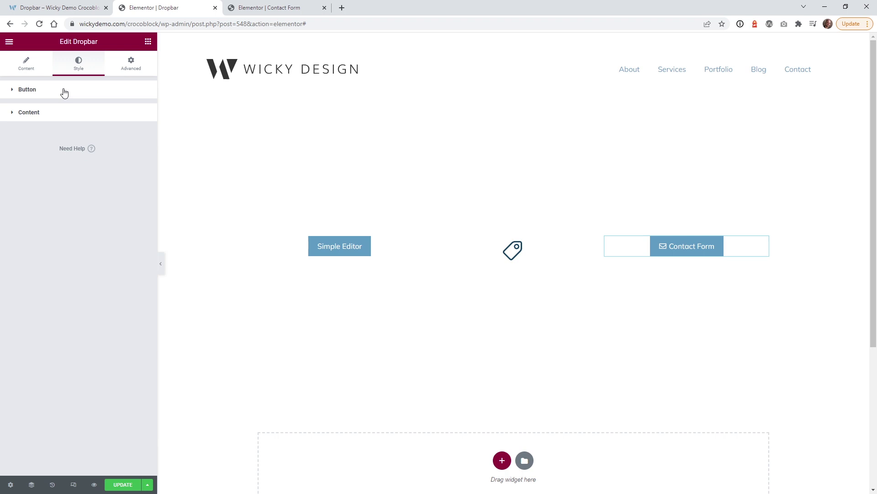
click(63, 119)
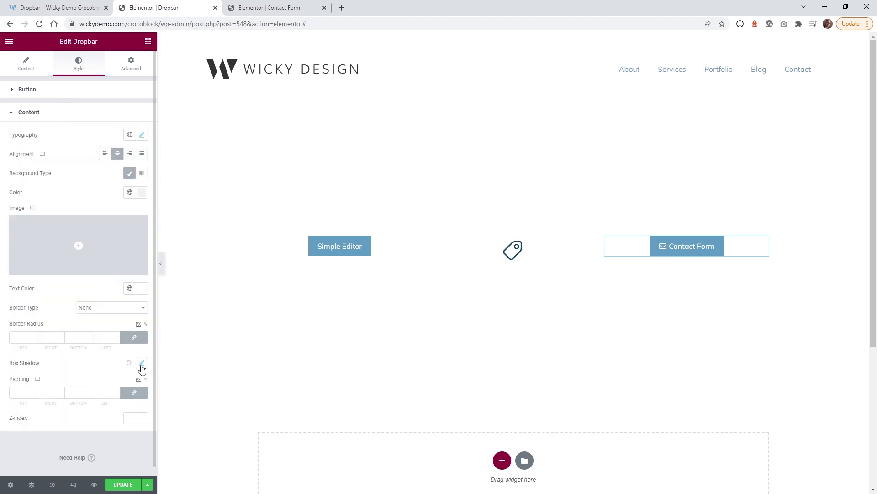
mouse_move(687, 249)
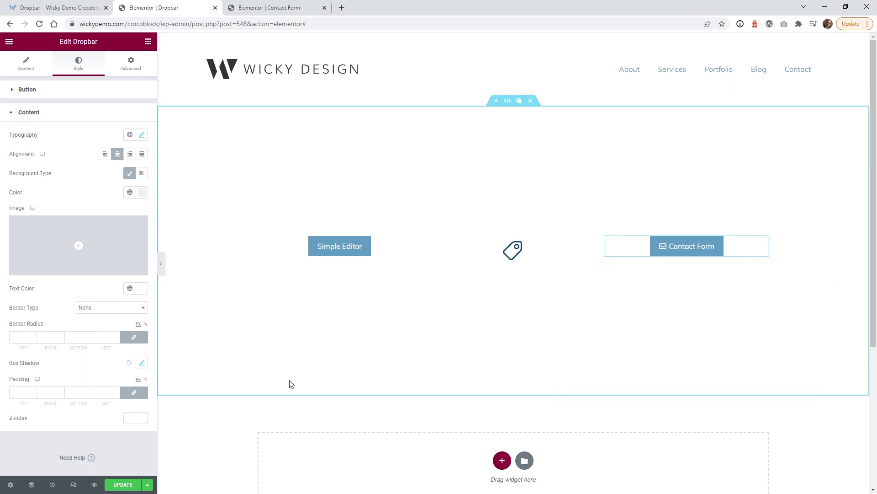
- Switch the editor to the mobile preview and open the Contact Form dropbar's display settings
click(74, 486)
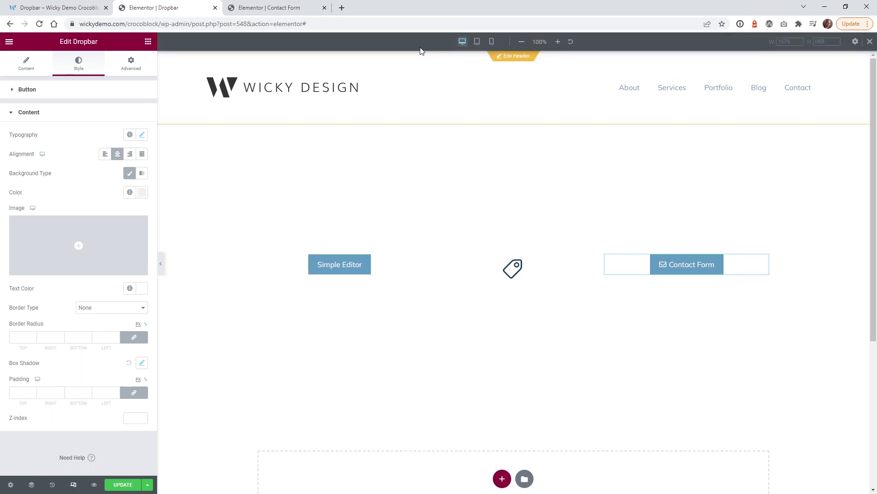
click(494, 44)
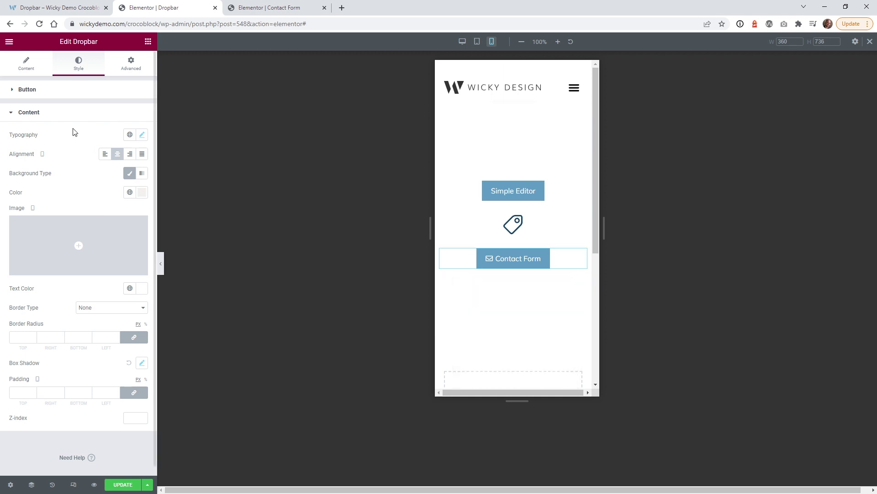
click(53, 114)
click(51, 109)
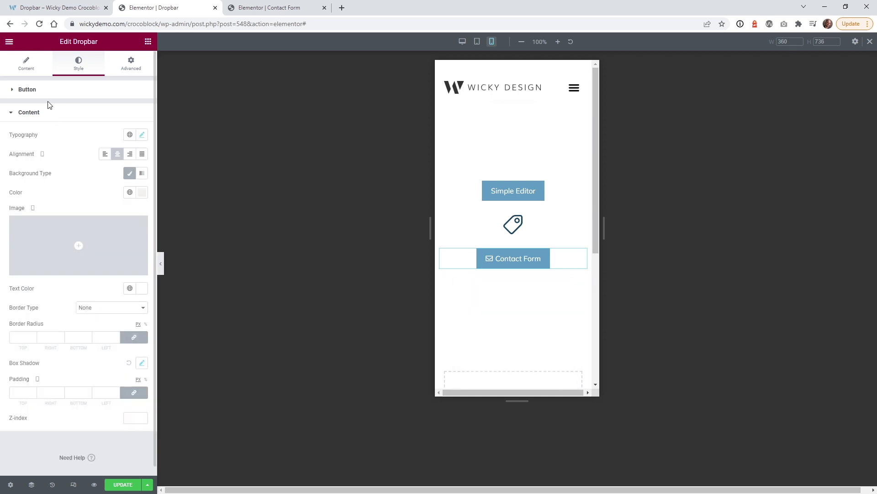
click(25, 66)
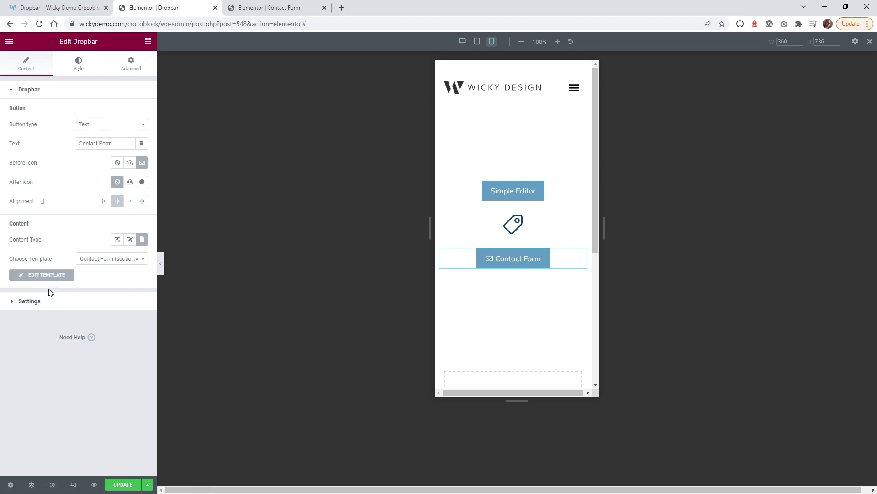
click(50, 300)
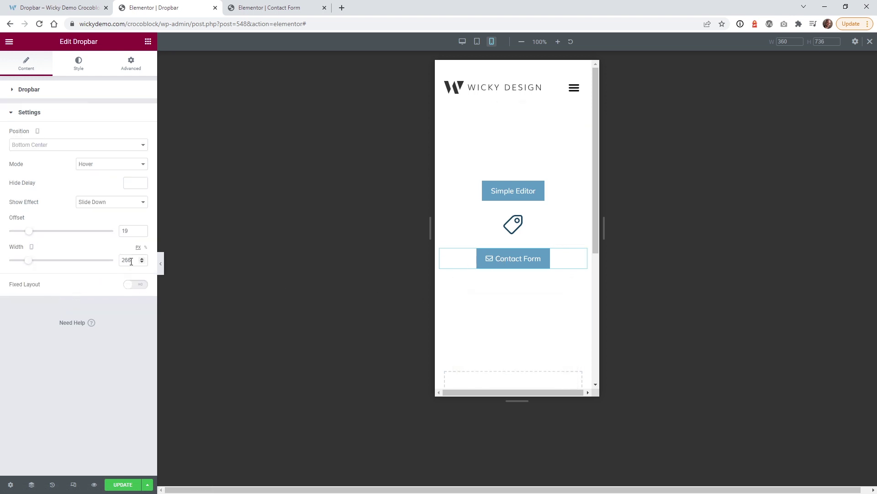
- Try a 600 px mobile width for the Contact Form dropbar and check how the form fits the mobile preview
drag(131, 261, 109, 254)
text(600)
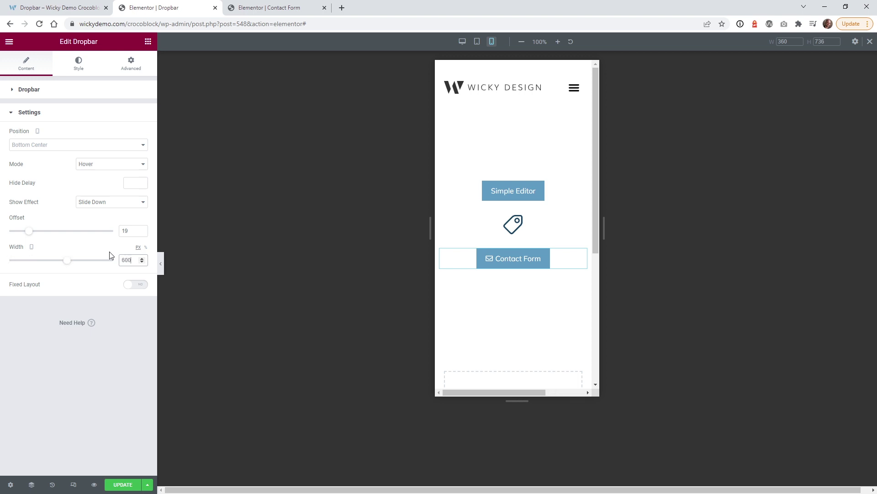
mouse_move(500, 260)
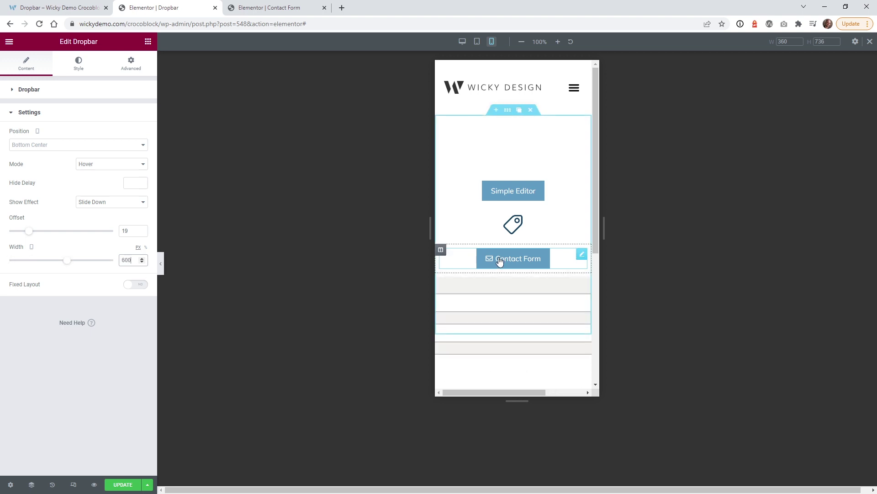
drag(597, 240, 601, 273)
mouse_move(510, 209)
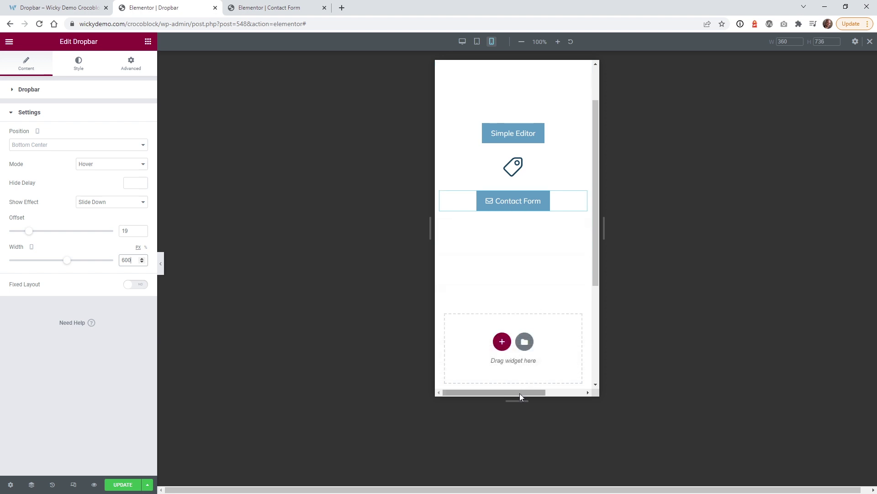
drag(520, 393, 573, 394)
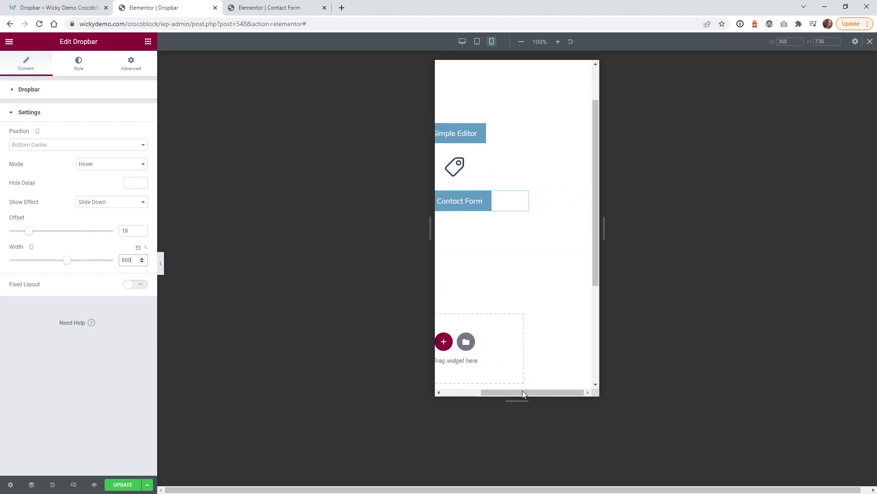
mouse_move(472, 208)
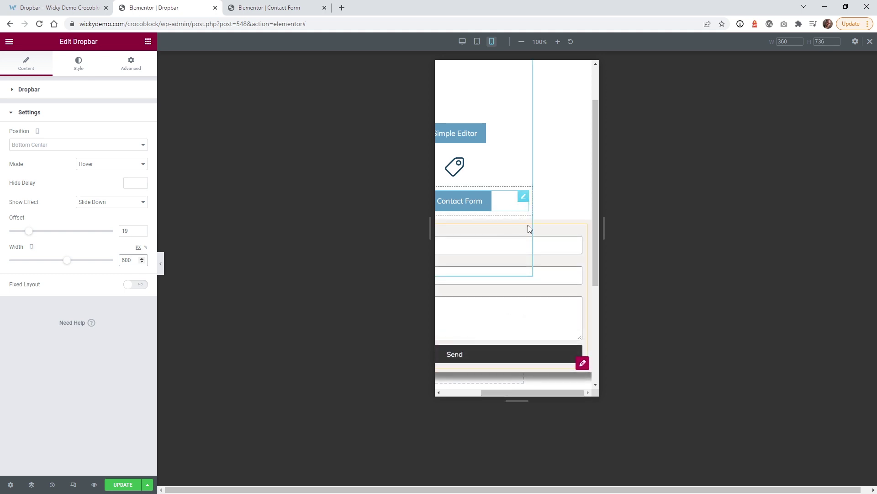
drag(521, 391, 452, 385)
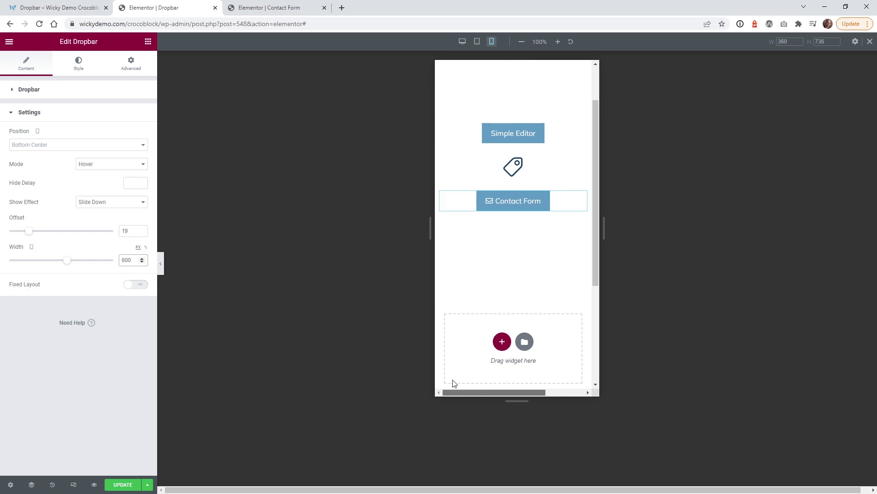
mouse_move(516, 207)
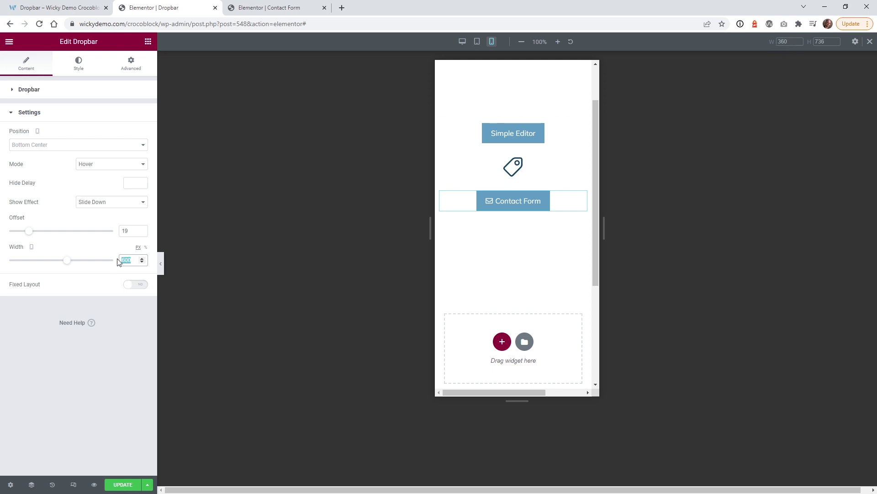
- Set the Contact Form dropbar's mobile width to 300 px and preview the dropbars in the mobile view
text(3)
text(30)
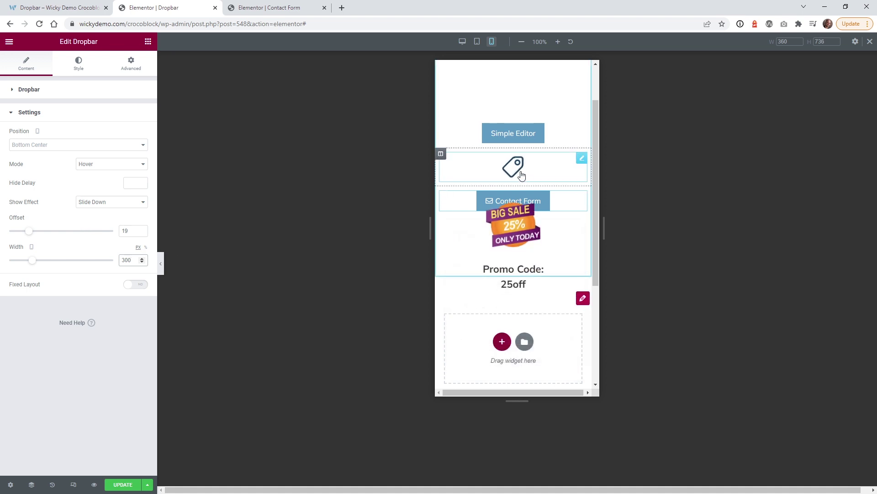
mouse_move(523, 173)
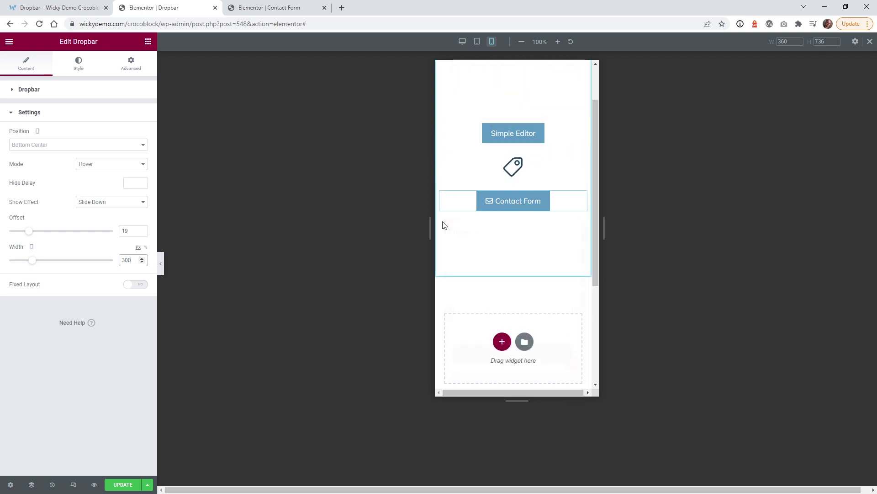
- Check the dropbars' dropdowns at mobile preview widths of about 484 and 453 px and in the tablet preview
drag(430, 222, 402, 219)
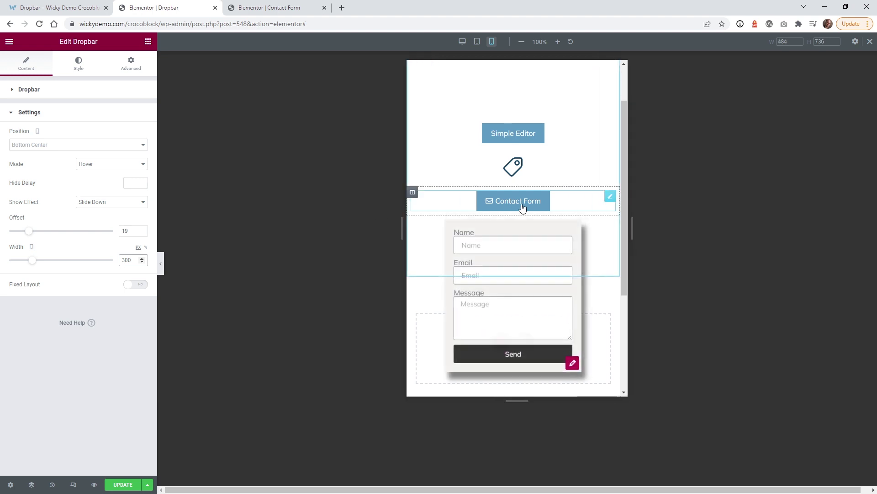
mouse_move(544, 206)
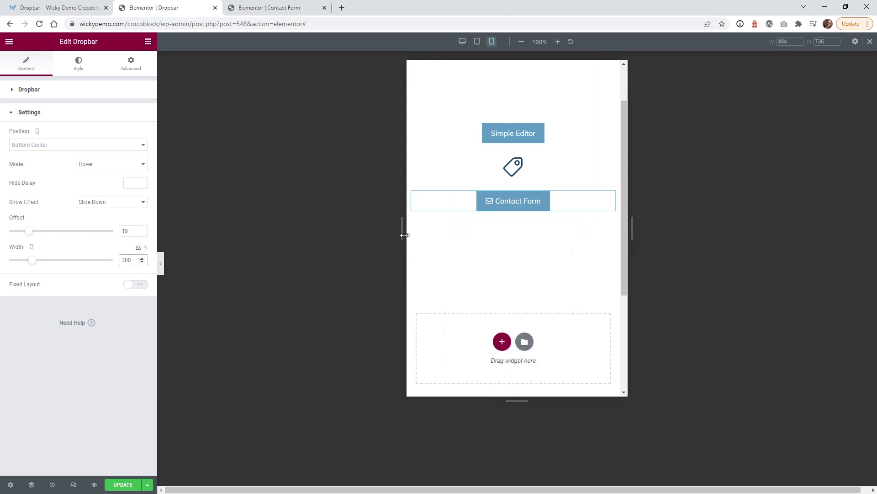
mouse_move(402, 232)
mouse_down()
mouse_move(467, 249)
mouse_move(410, 238)
mouse_up()
mouse_move(525, 201)
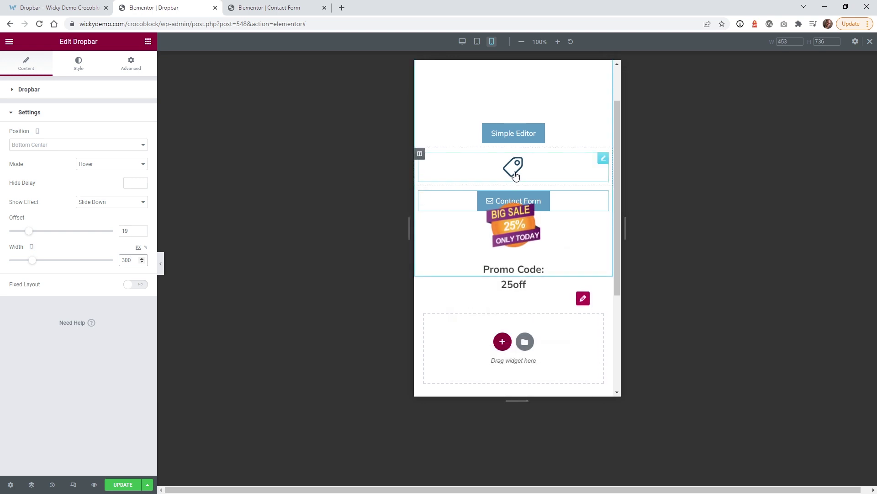
mouse_move(525, 145)
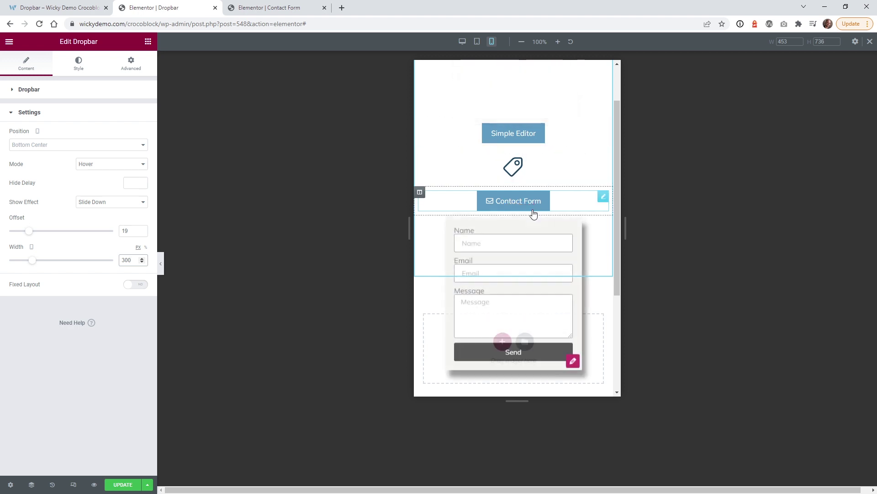
click(477, 42)
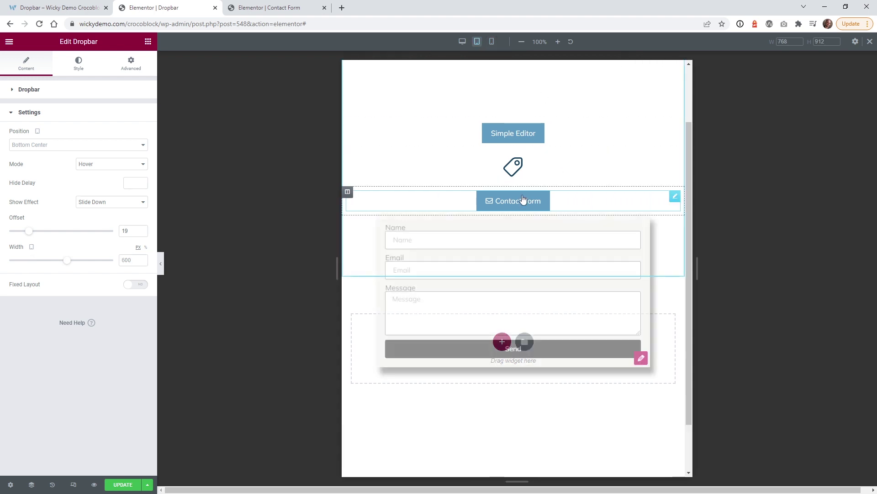
mouse_move(517, 139)
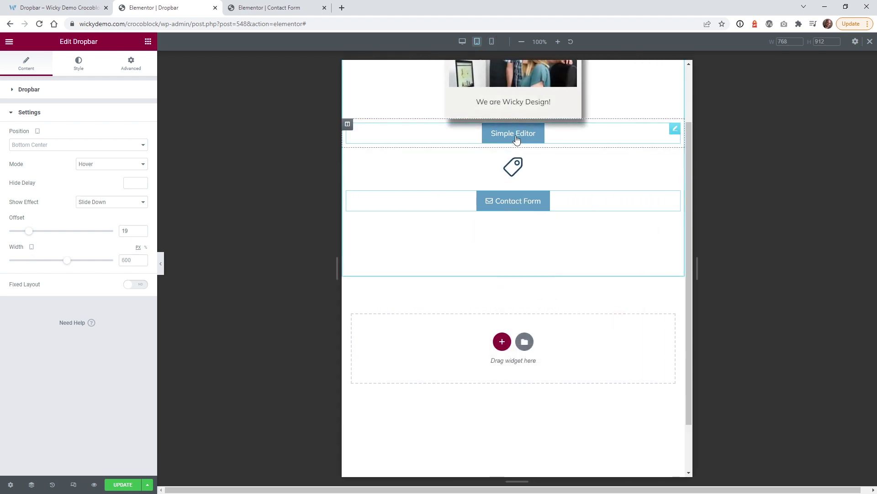
- Save the Dropbar page and preview the Simple Editor and tag image dropbars on the live page
click(122, 484)
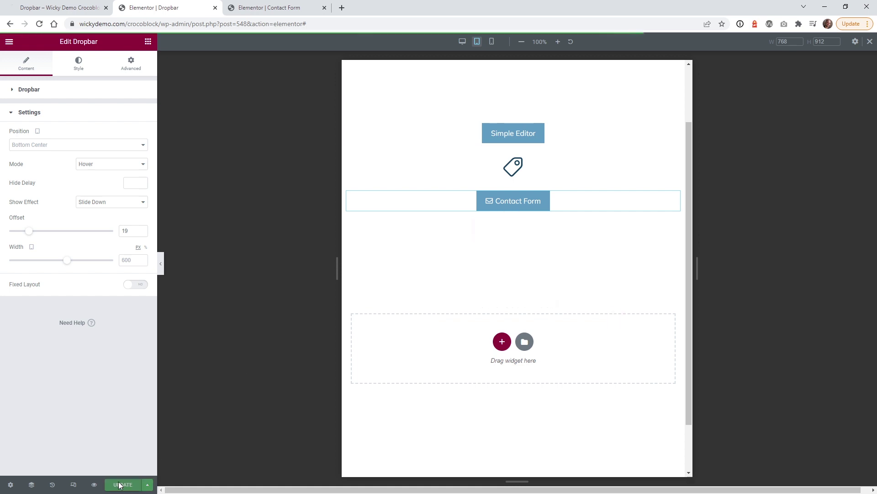
click(255, 3)
key(ctrl+1)
mouse_move(288, 272)
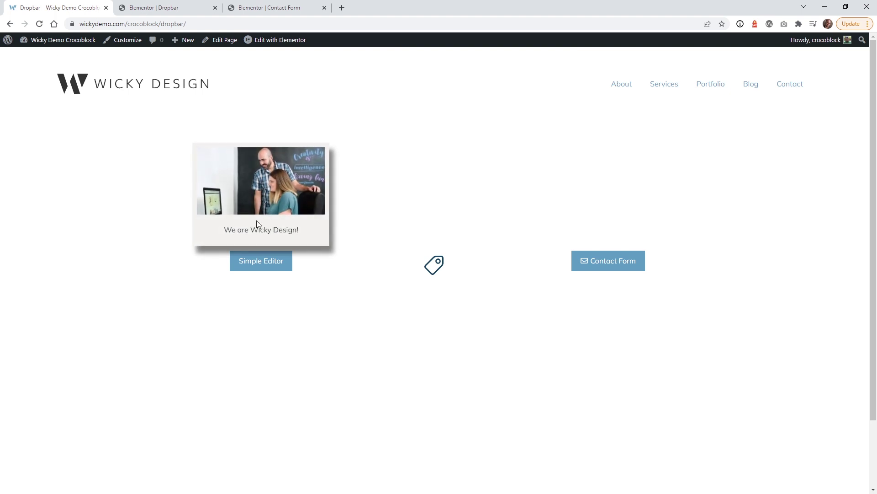
mouse_move(437, 266)
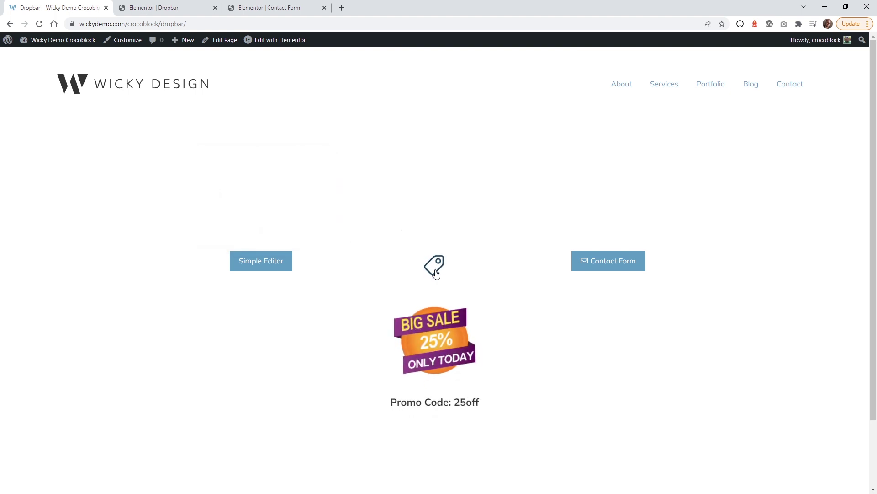
- Highlight the promo code 25off in the tag image dropbar on the live page
double_click(459, 404)
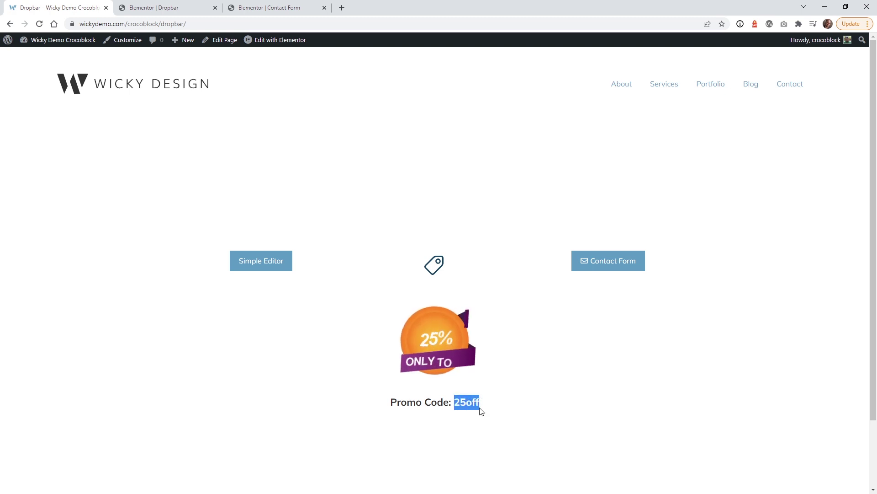
right_click(476, 405)
click(477, 405)
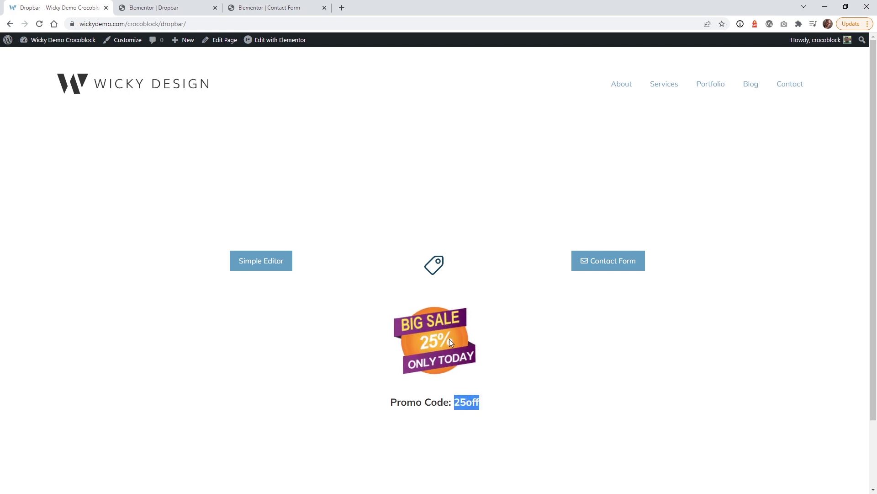
mouse_move(450, 268)
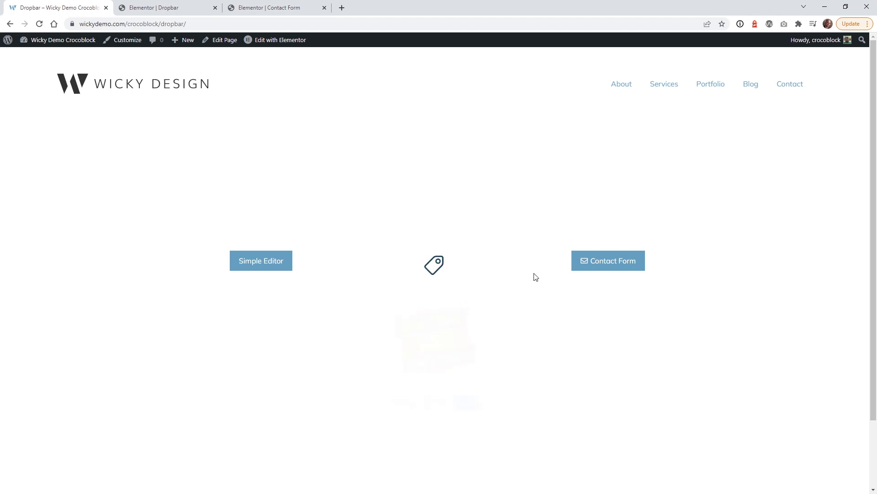
- Fill in the Contact Form dropbar with a name, an e-mail address and the message "test", and send the form
mouse_move(579, 265)
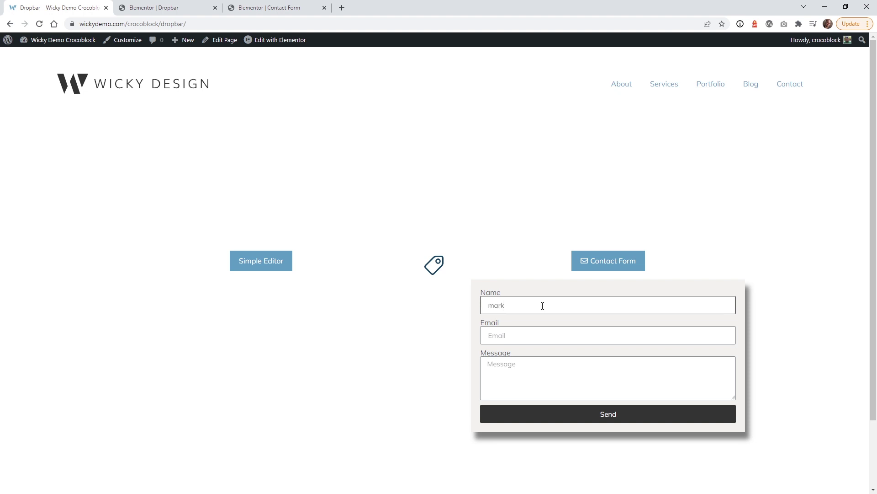
key(Tab)
text(ma)
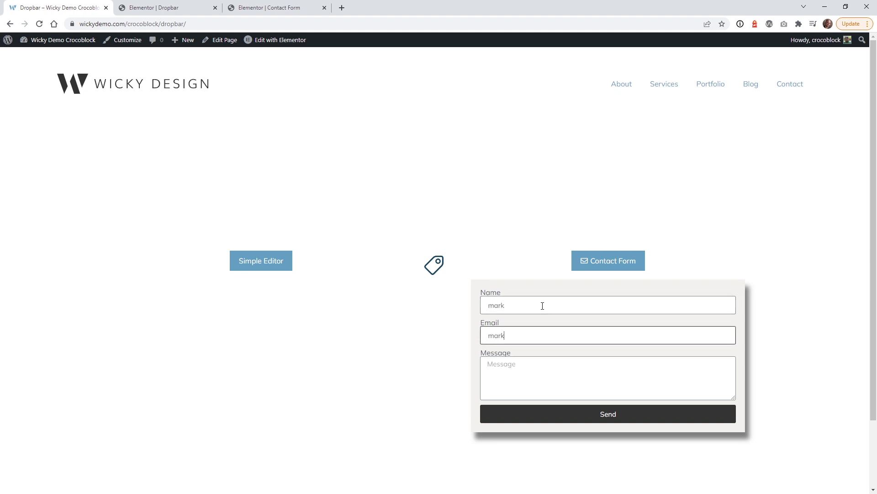
text(rk@test.com)
key(Tab)
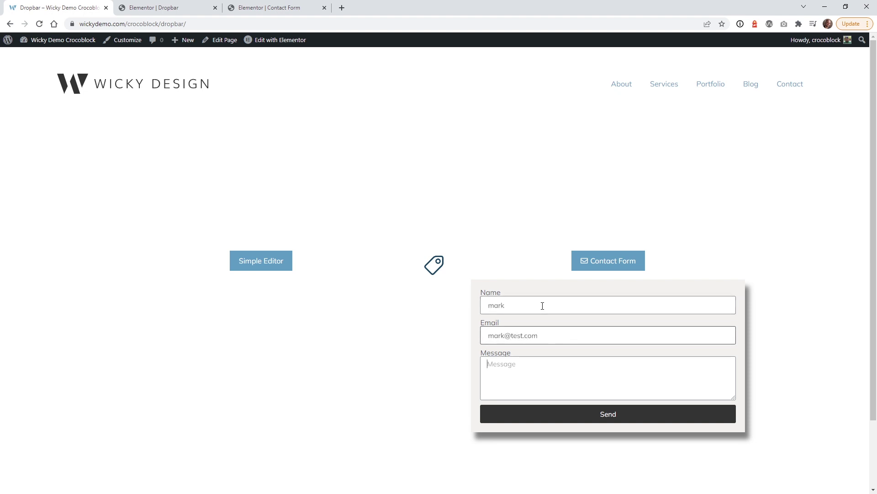
text(test)
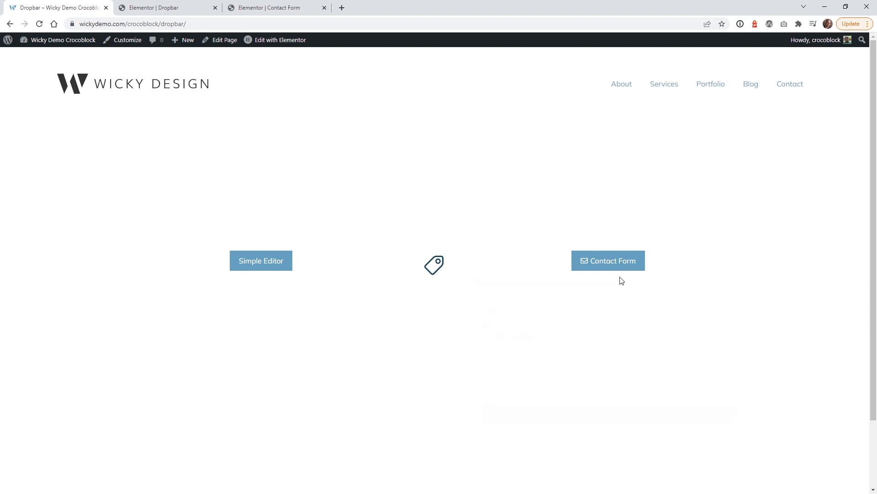
mouse_move(616, 252)
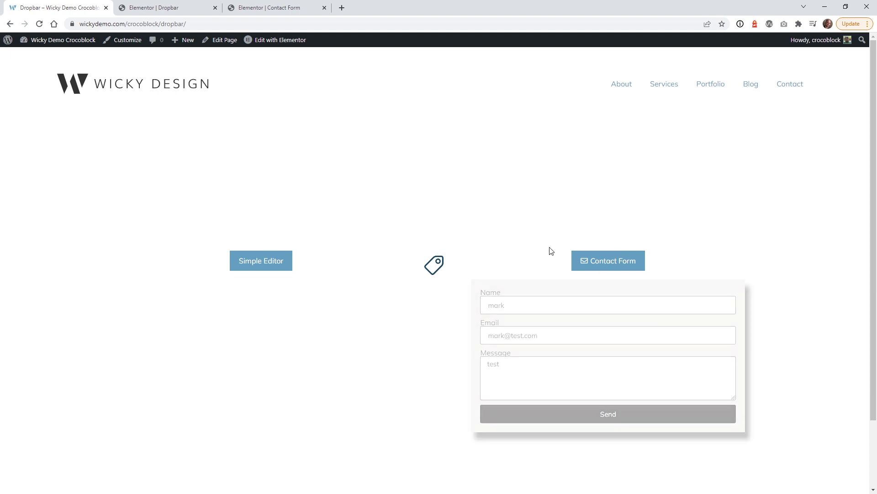
click(558, 416)
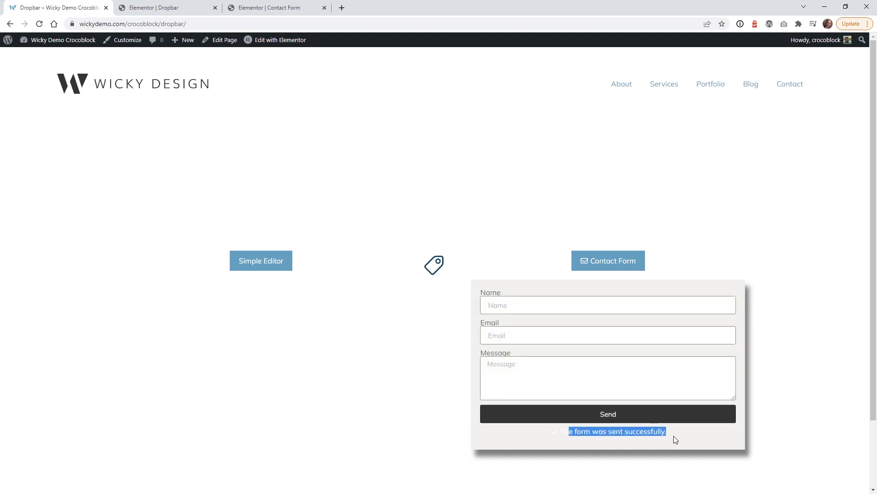
- Highlight the submission message below the contact form's Send button to read it, and check the Contact Form dropbar's display
click(621, 435)
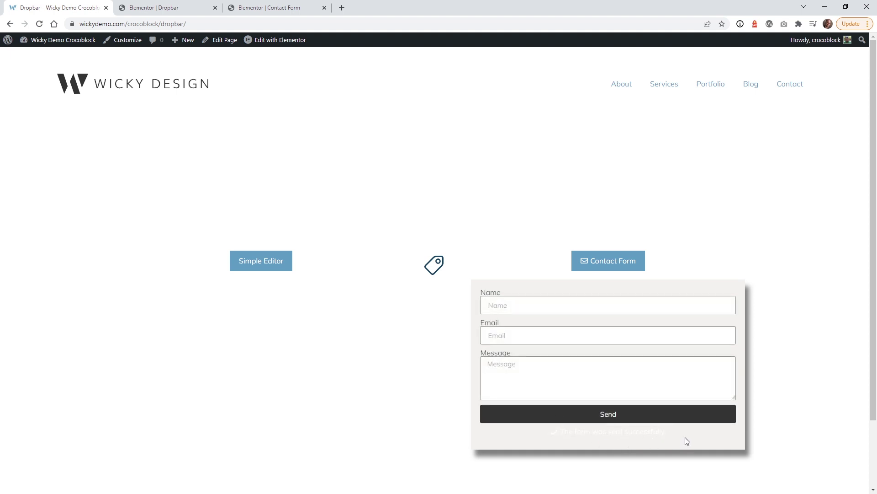
drag(687, 440, 556, 440)
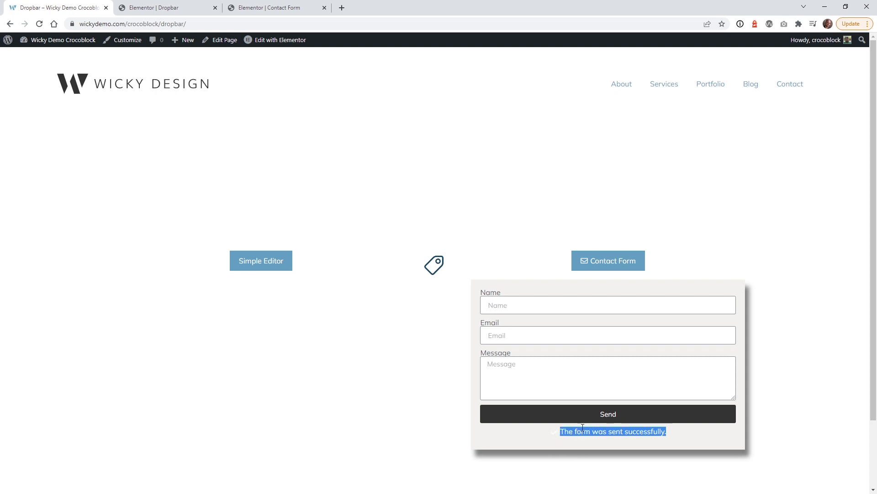
mouse_move(582, 261)
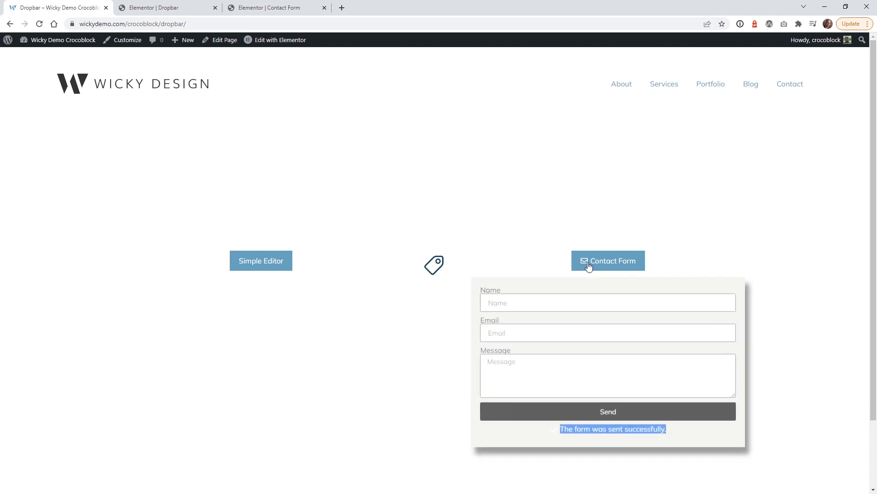